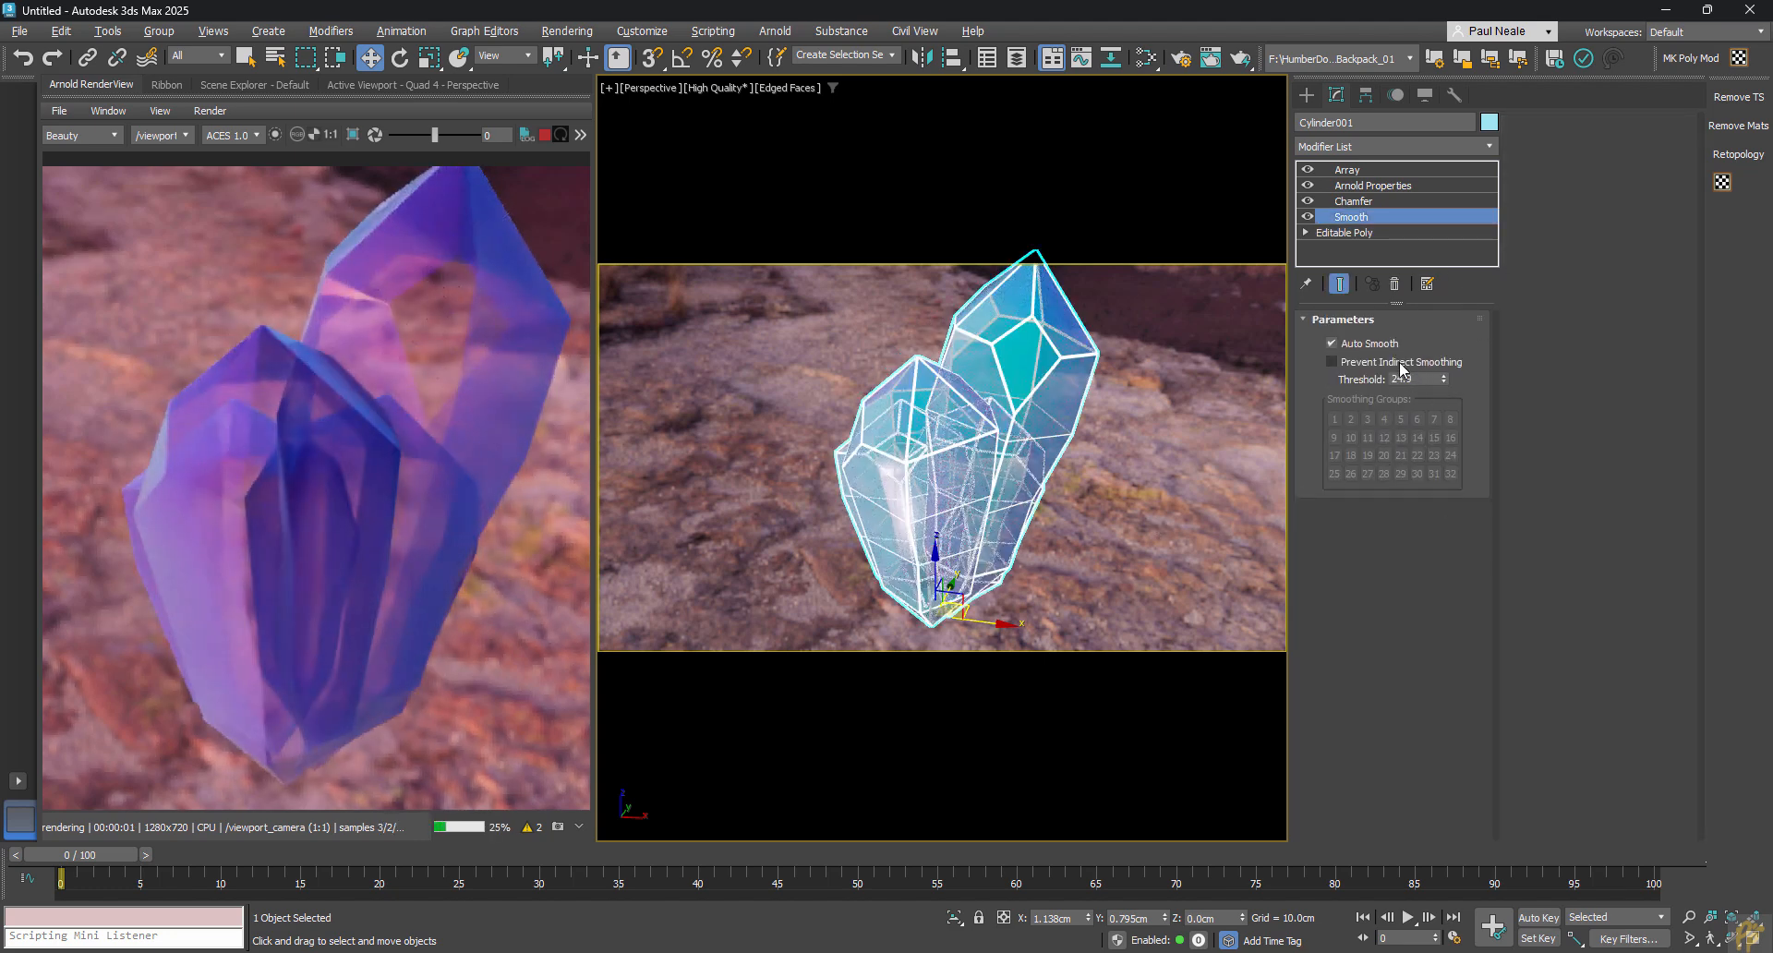
# Hide the array's effect on the crystal and inspect its shape with the Smooth and Chamfer modifiers.
pyautogui.press('`')
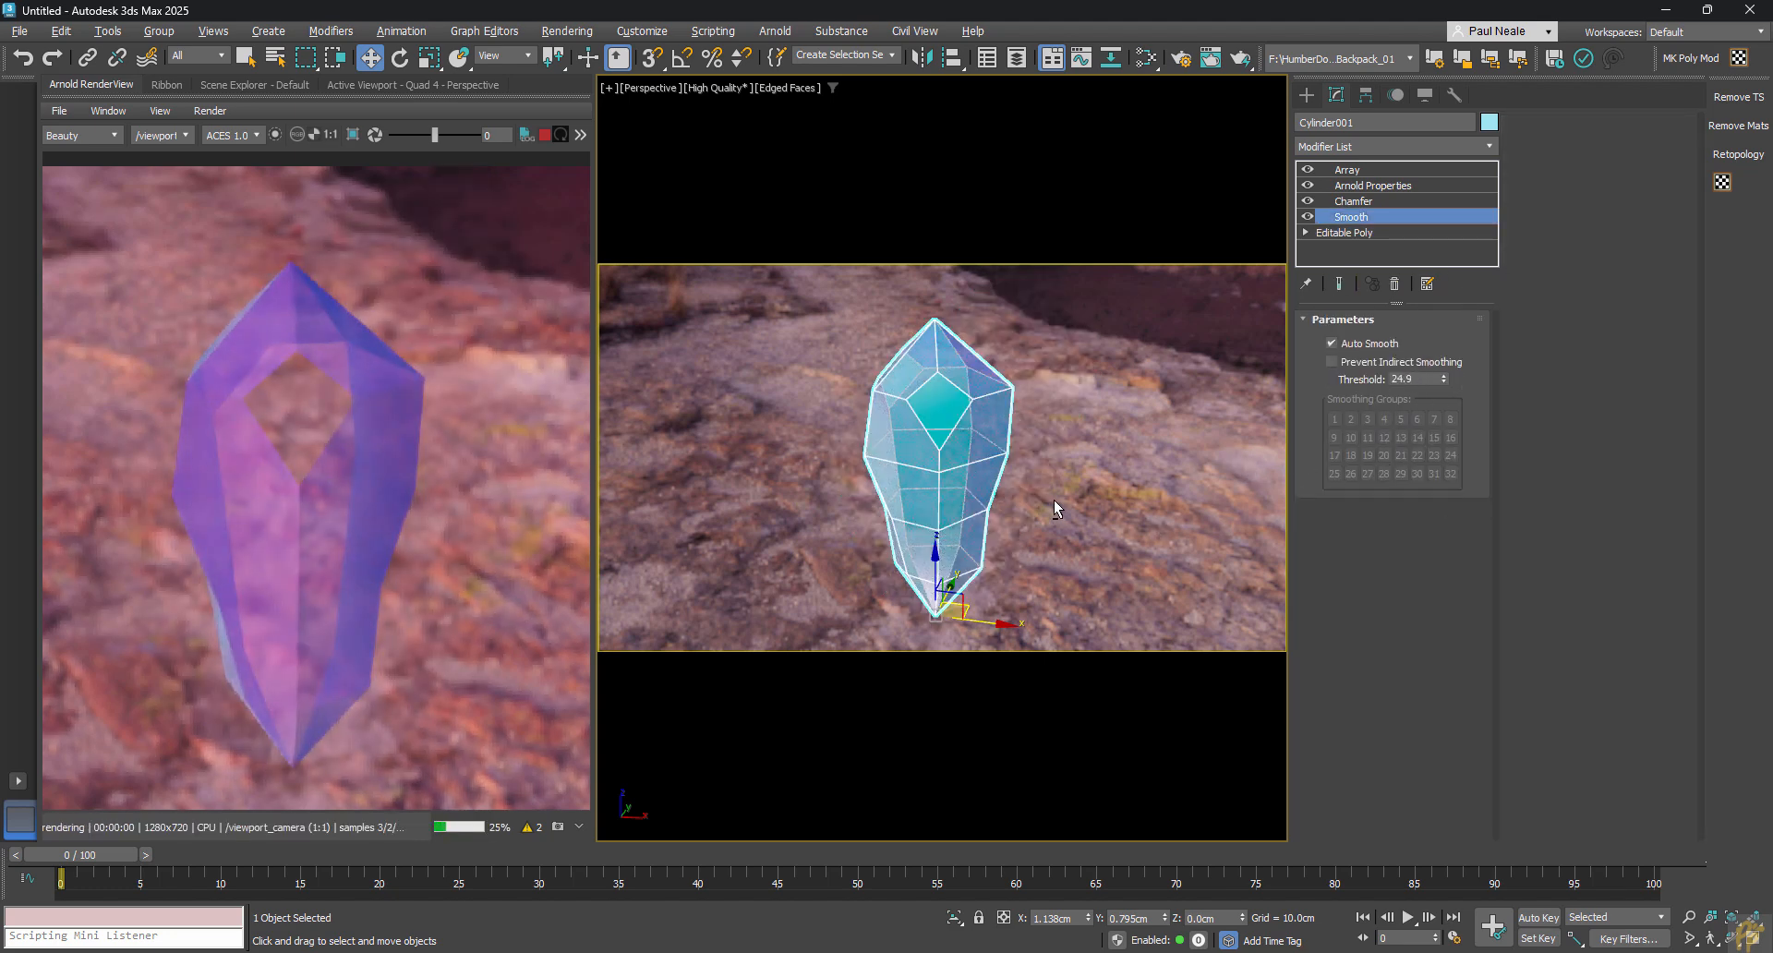
pyautogui.moveTo(1055, 501)
pyautogui.keyDown('alt'); pyautogui.mouseDown(button='middle')
pyautogui.moveTo(1107, 475)
pyautogui.moveTo(1086, 489)
pyautogui.mouseUp(button='middle'); pyautogui.keyUp('alt')
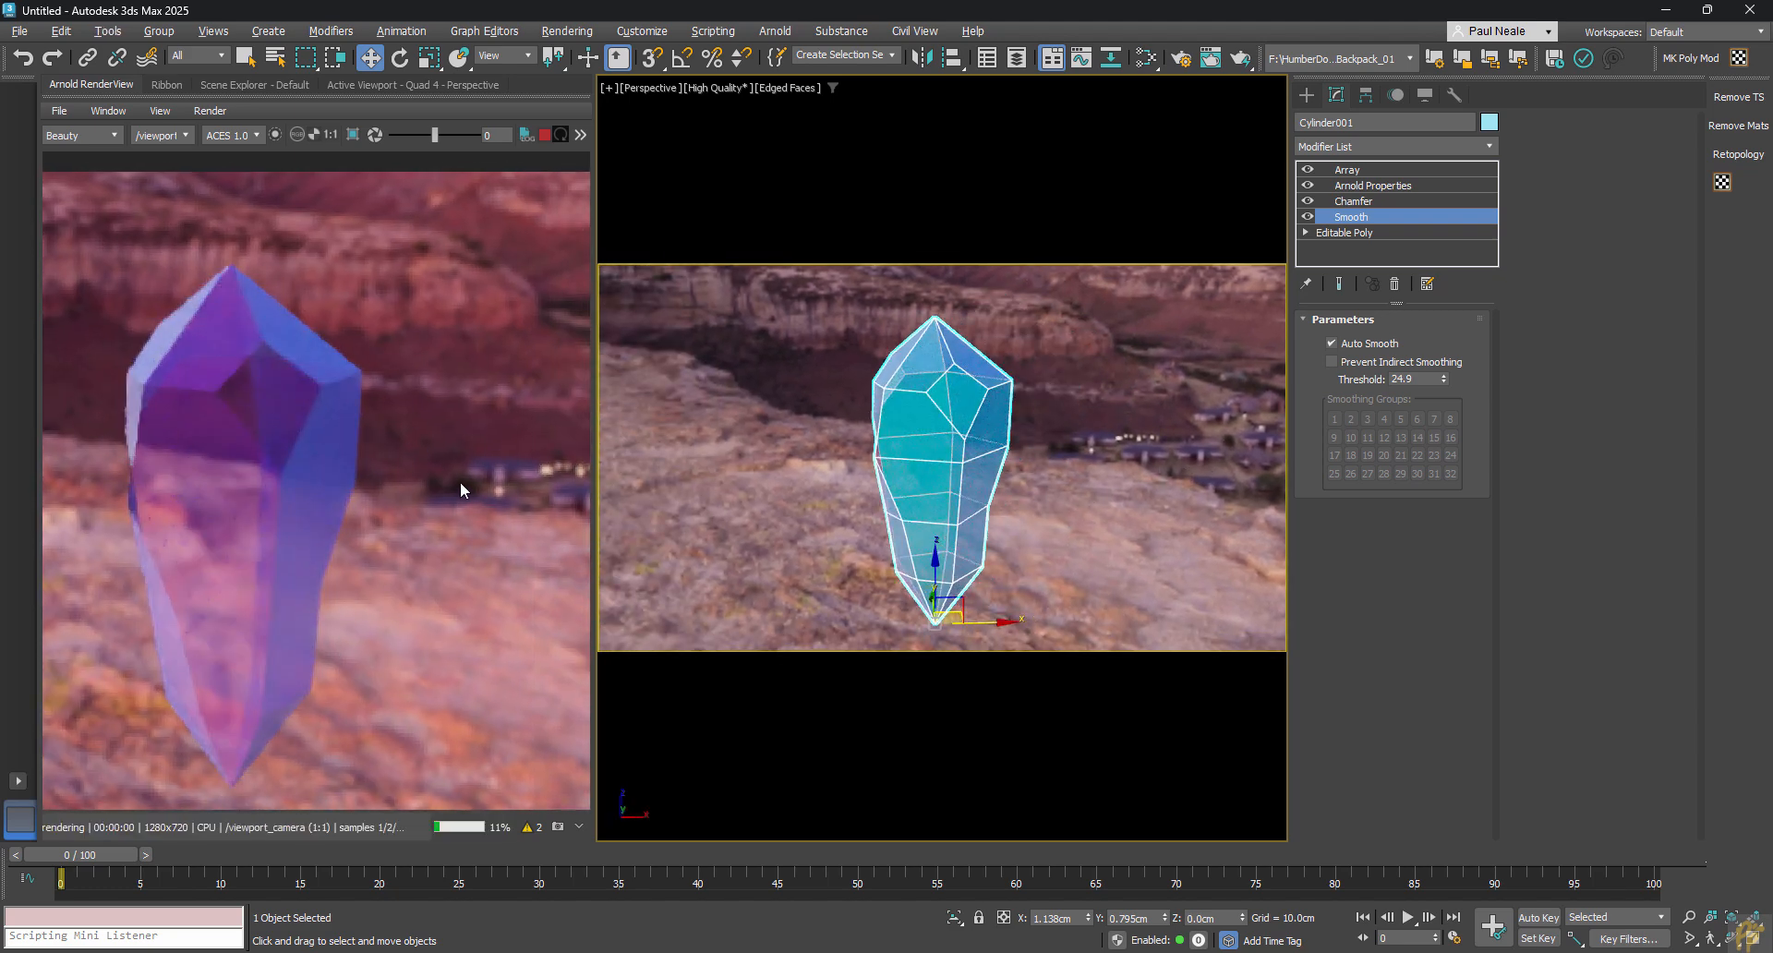
pyautogui.keyDown('alt'); pyautogui.moveTo(971, 464); pyautogui.dragTo(1143, 437, button='middle'); pyautogui.keyUp('alt')
pyautogui.click(1354, 200)
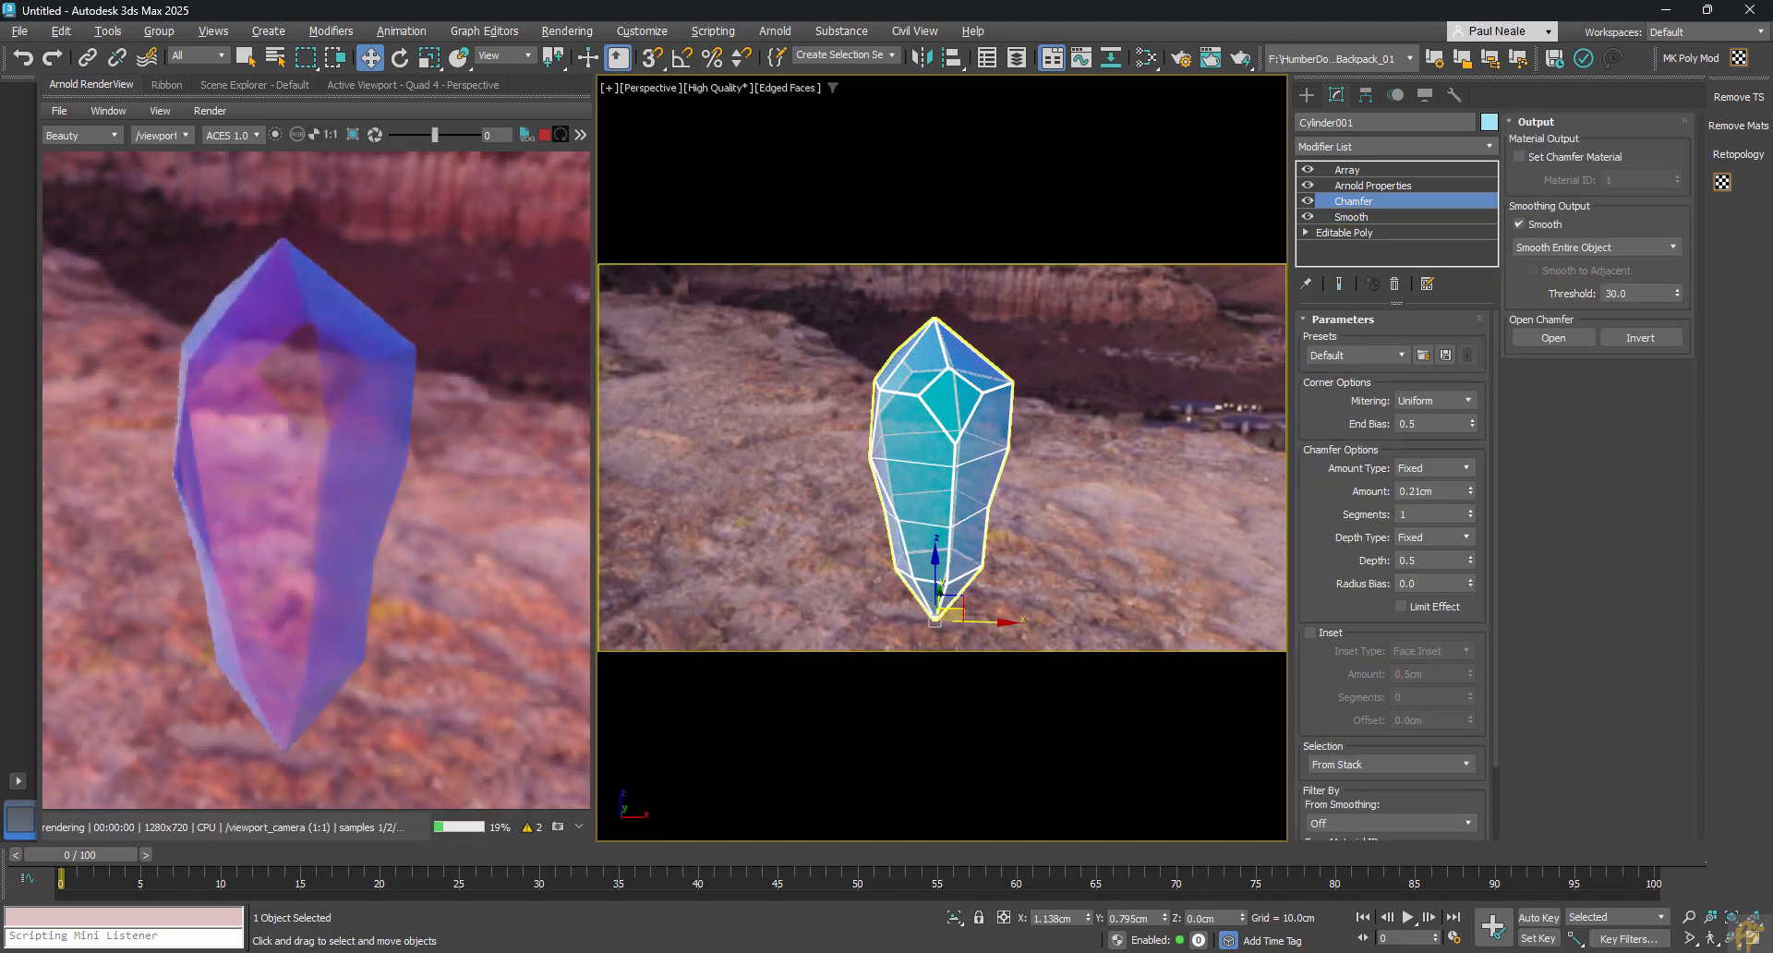
pyautogui.scroll(5, 932, 381)
pyautogui.scroll(-5, 1006, 427)
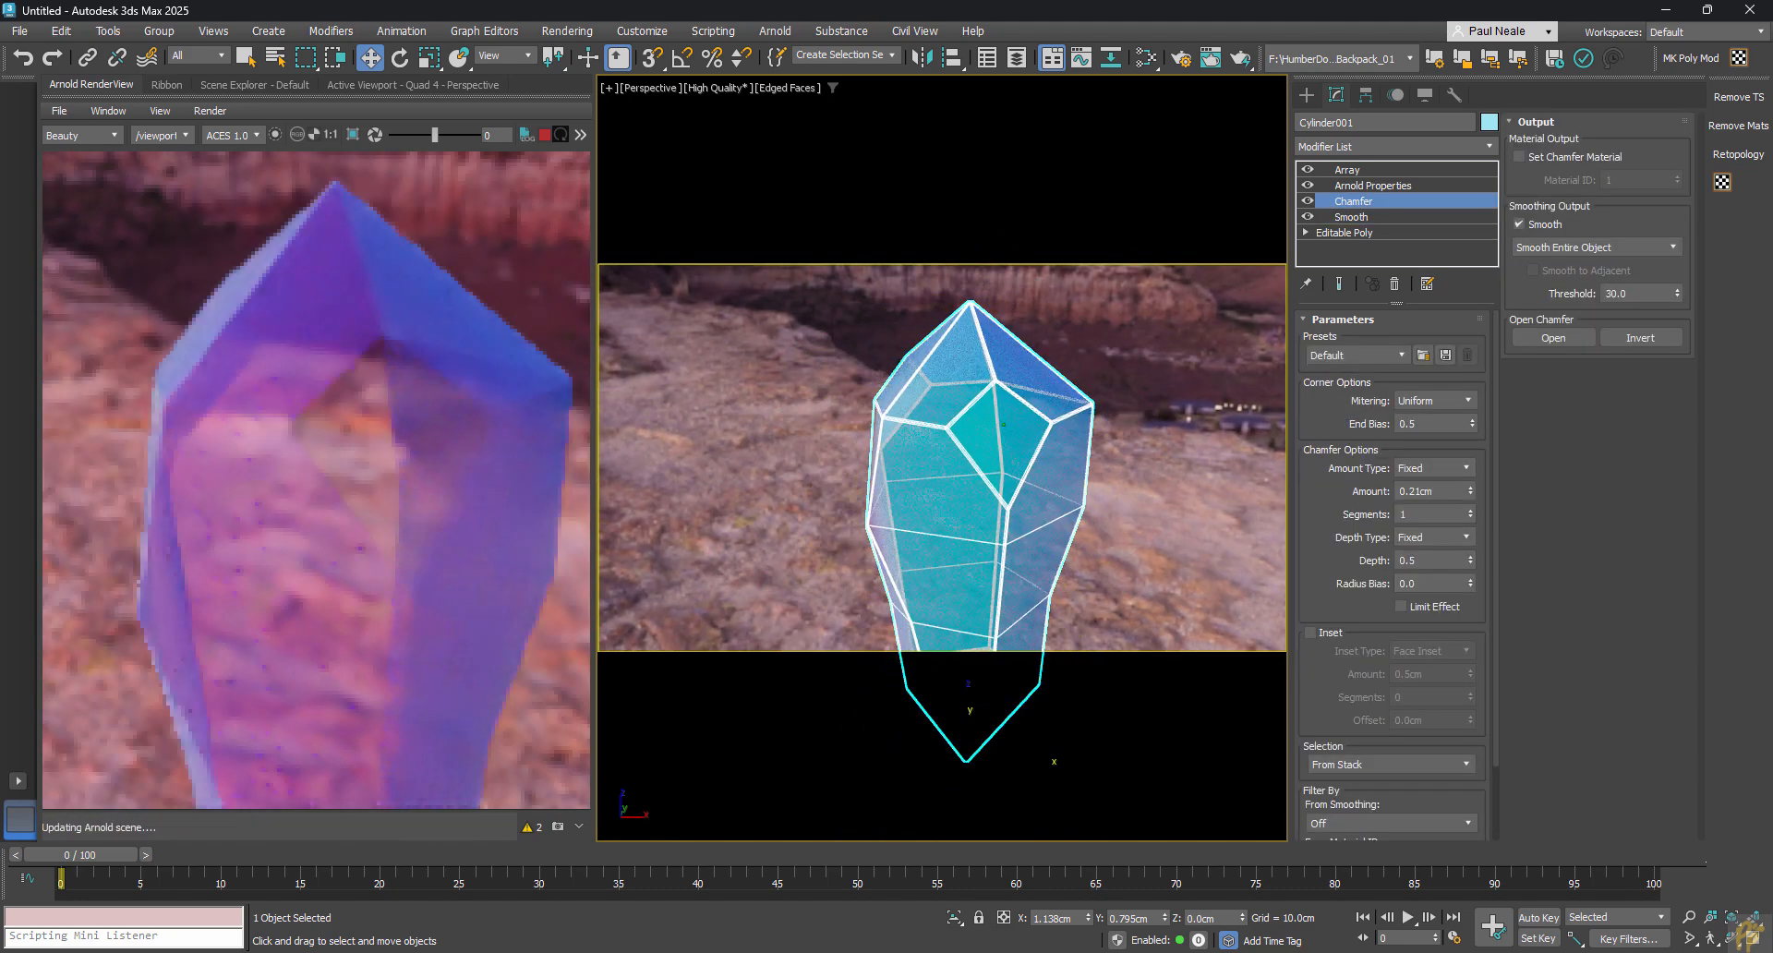
# Move the Array modifier below Arnold Properties in the crystal's modifier stack and adjust the array's count.
pyautogui.moveTo(1378, 186); pyautogui.dragTo(1383, 163)
pyautogui.click(1347, 186)
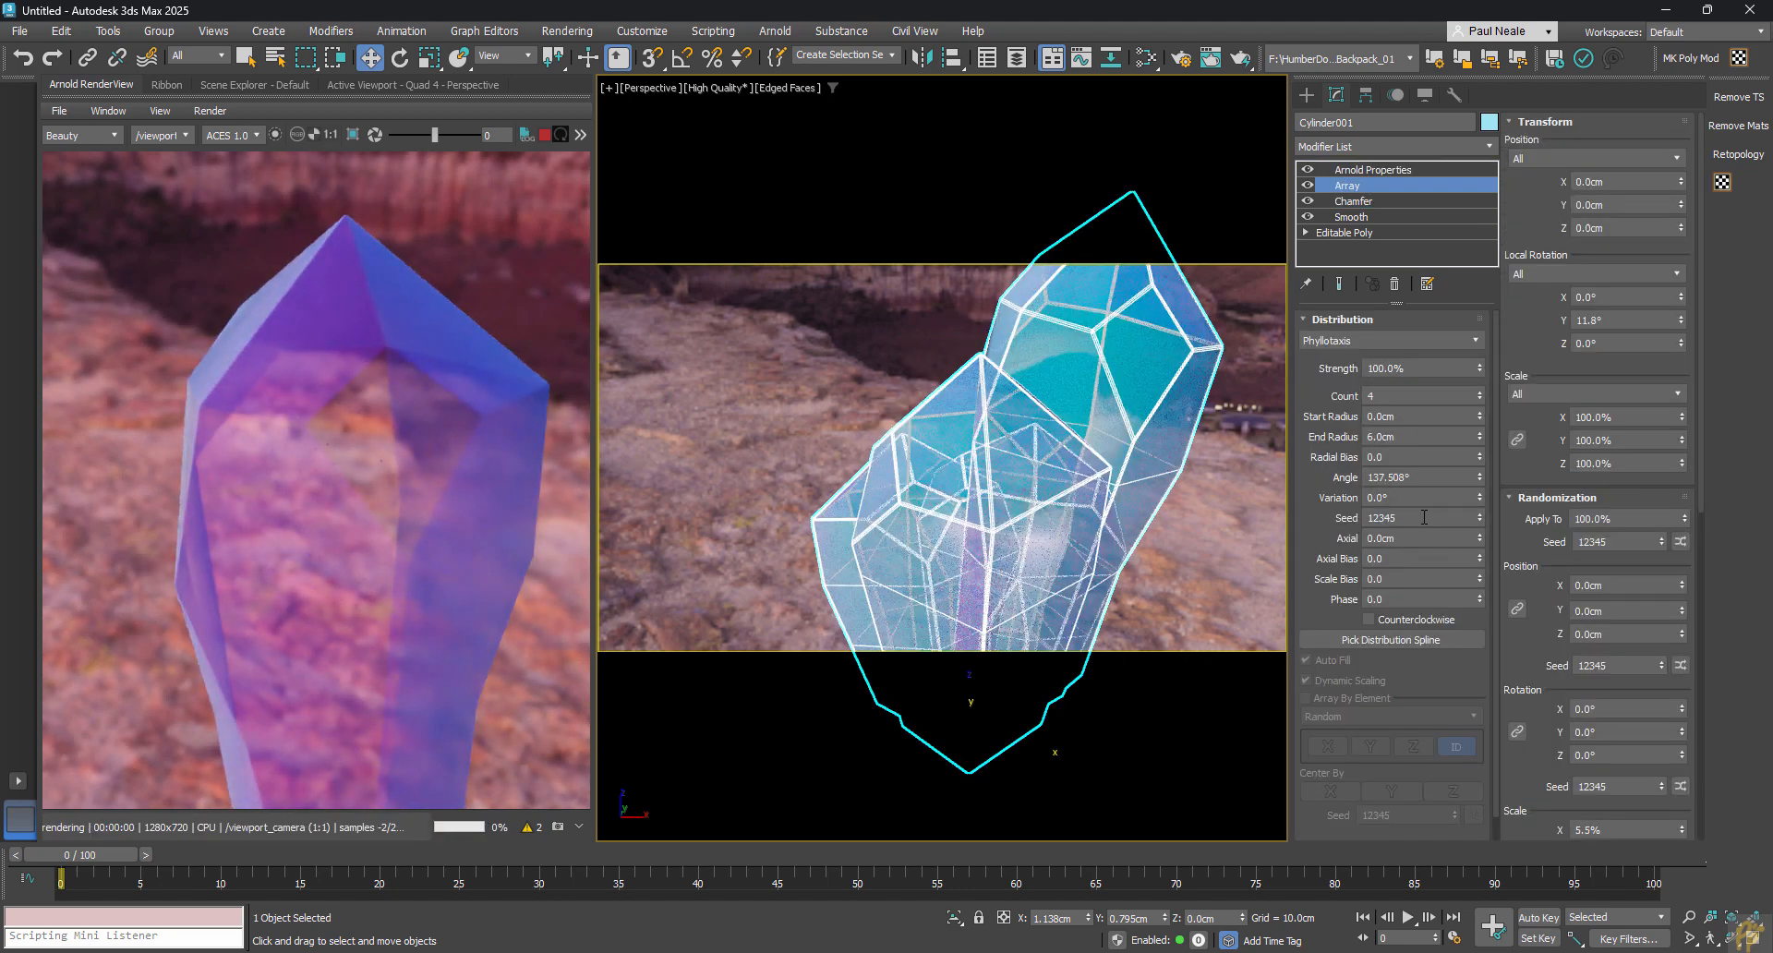
pyautogui.keyDown('alt'); pyautogui.moveTo(938, 448); pyautogui.dragTo(1122, 503, button='middle'); pyautogui.keyUp('alt')
pyautogui.click(1480, 391)
# Disable the Visibility group in the Arnold Properties modifier while keeping its General group enabled.
pyautogui.click(1381, 170)
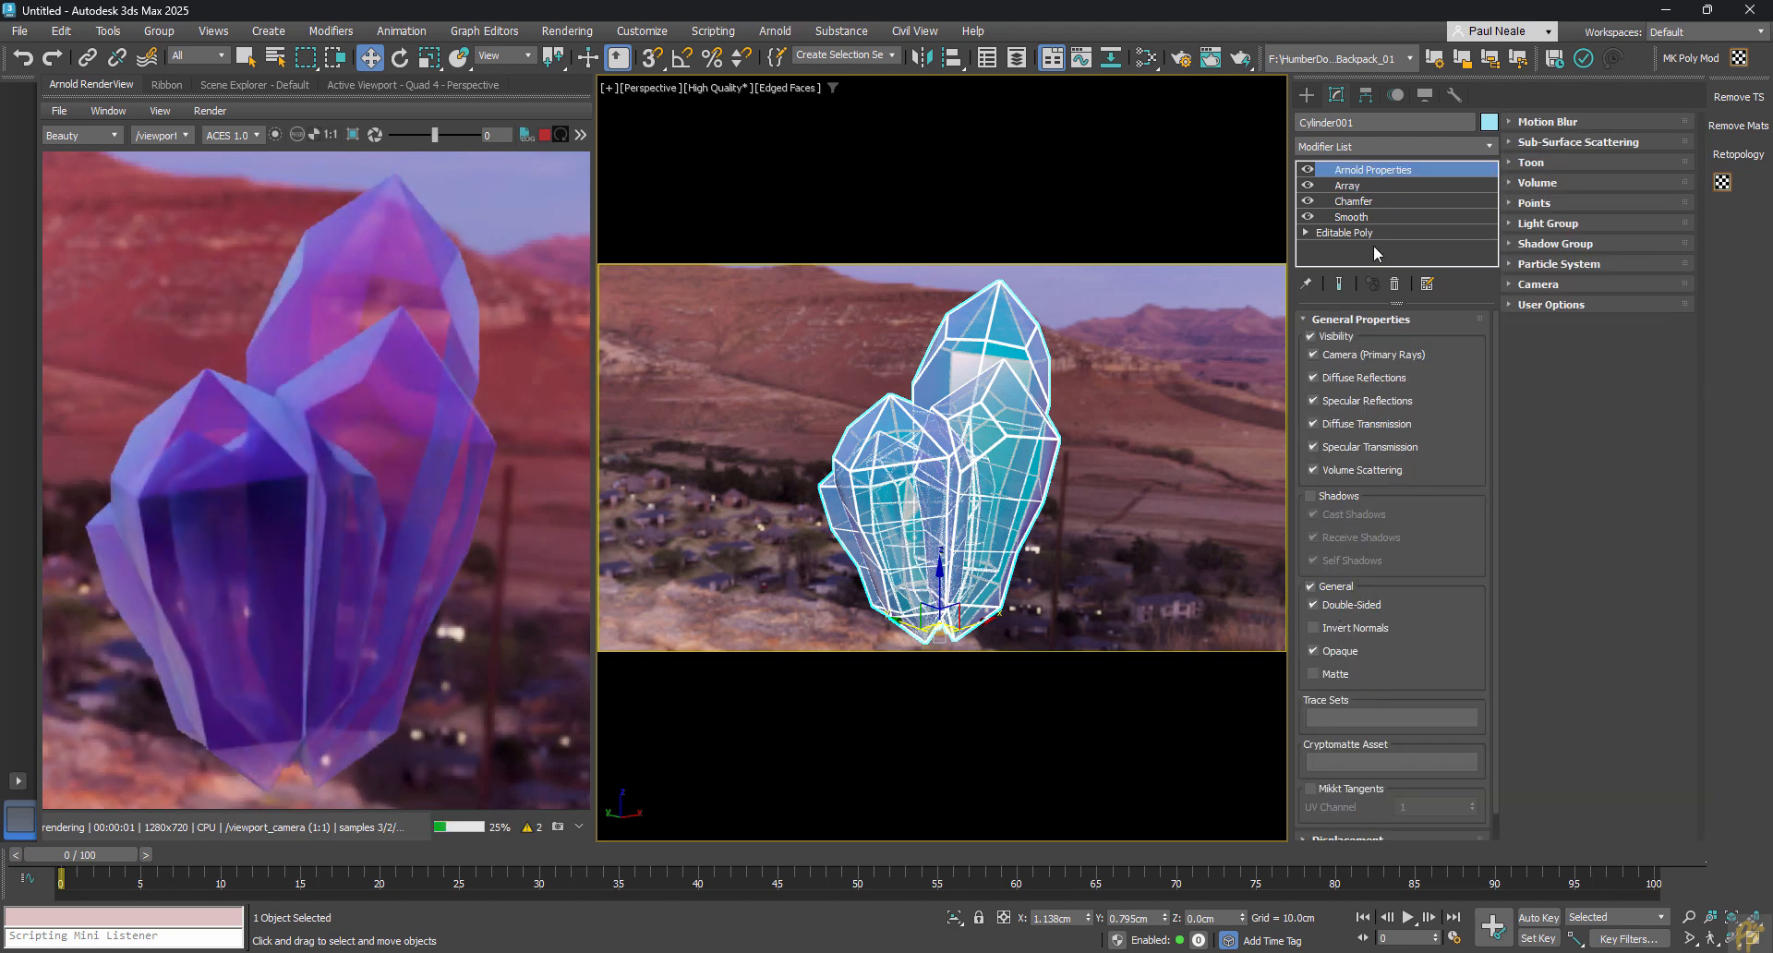
pyautogui.click(1311, 335)
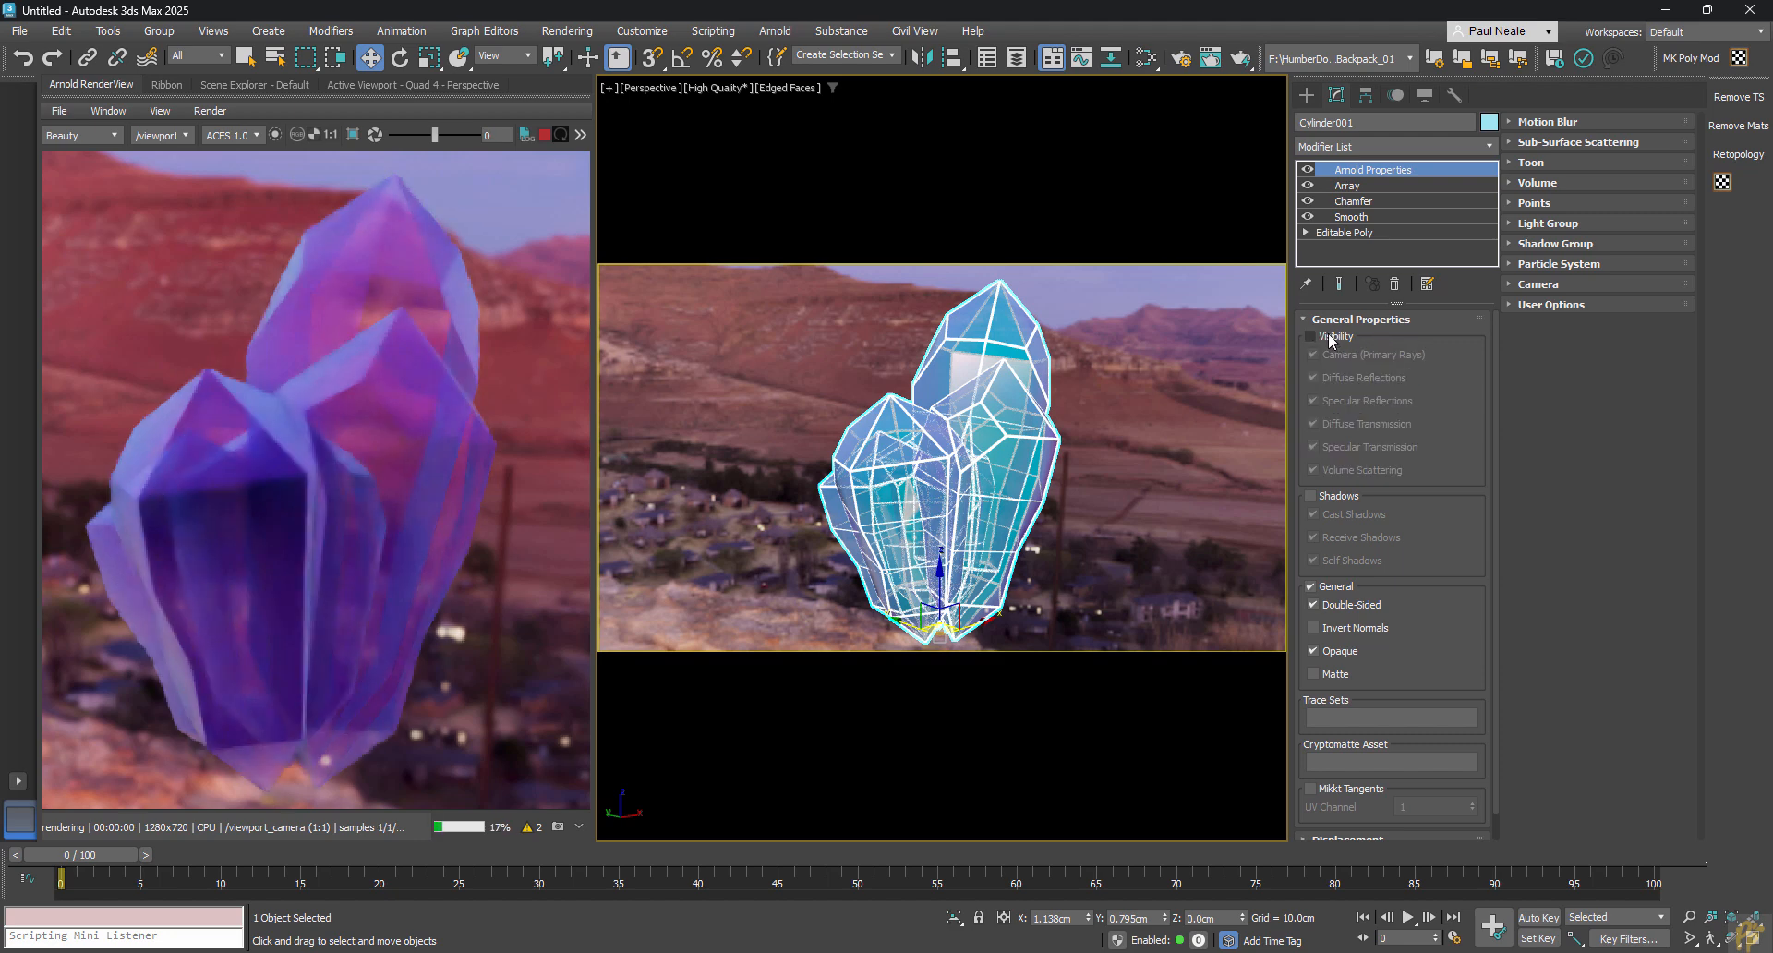
pyautogui.click(1329, 336)
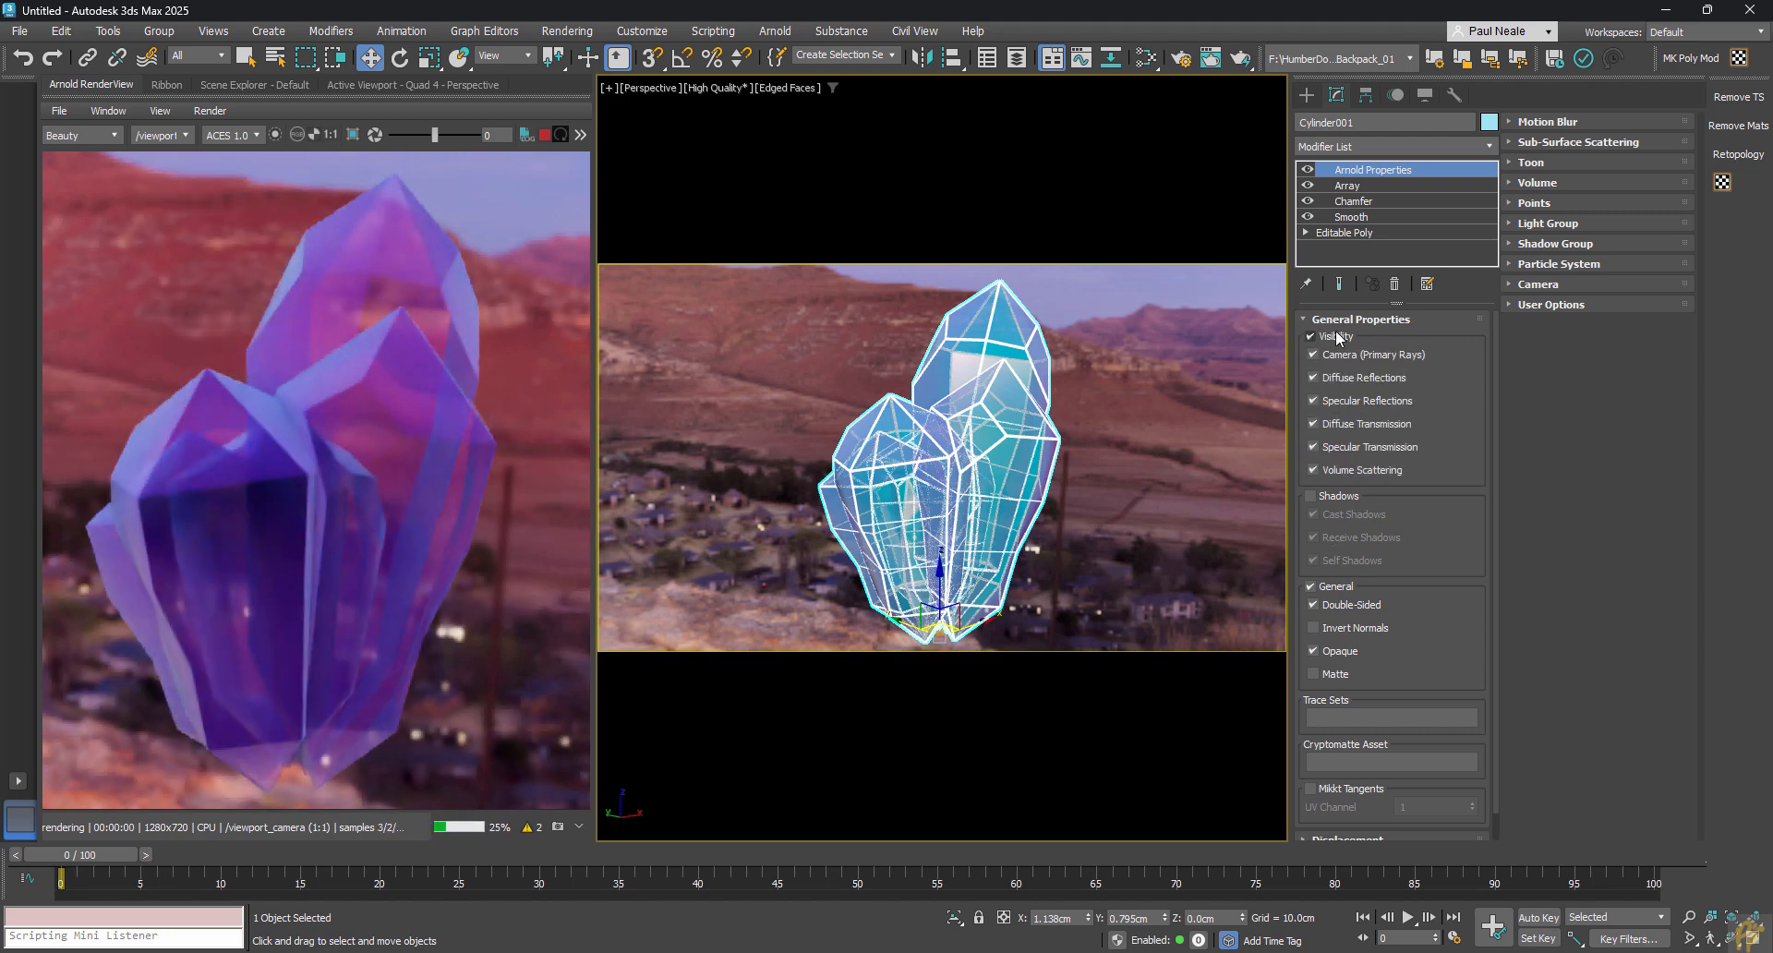
pyautogui.click(1311, 336)
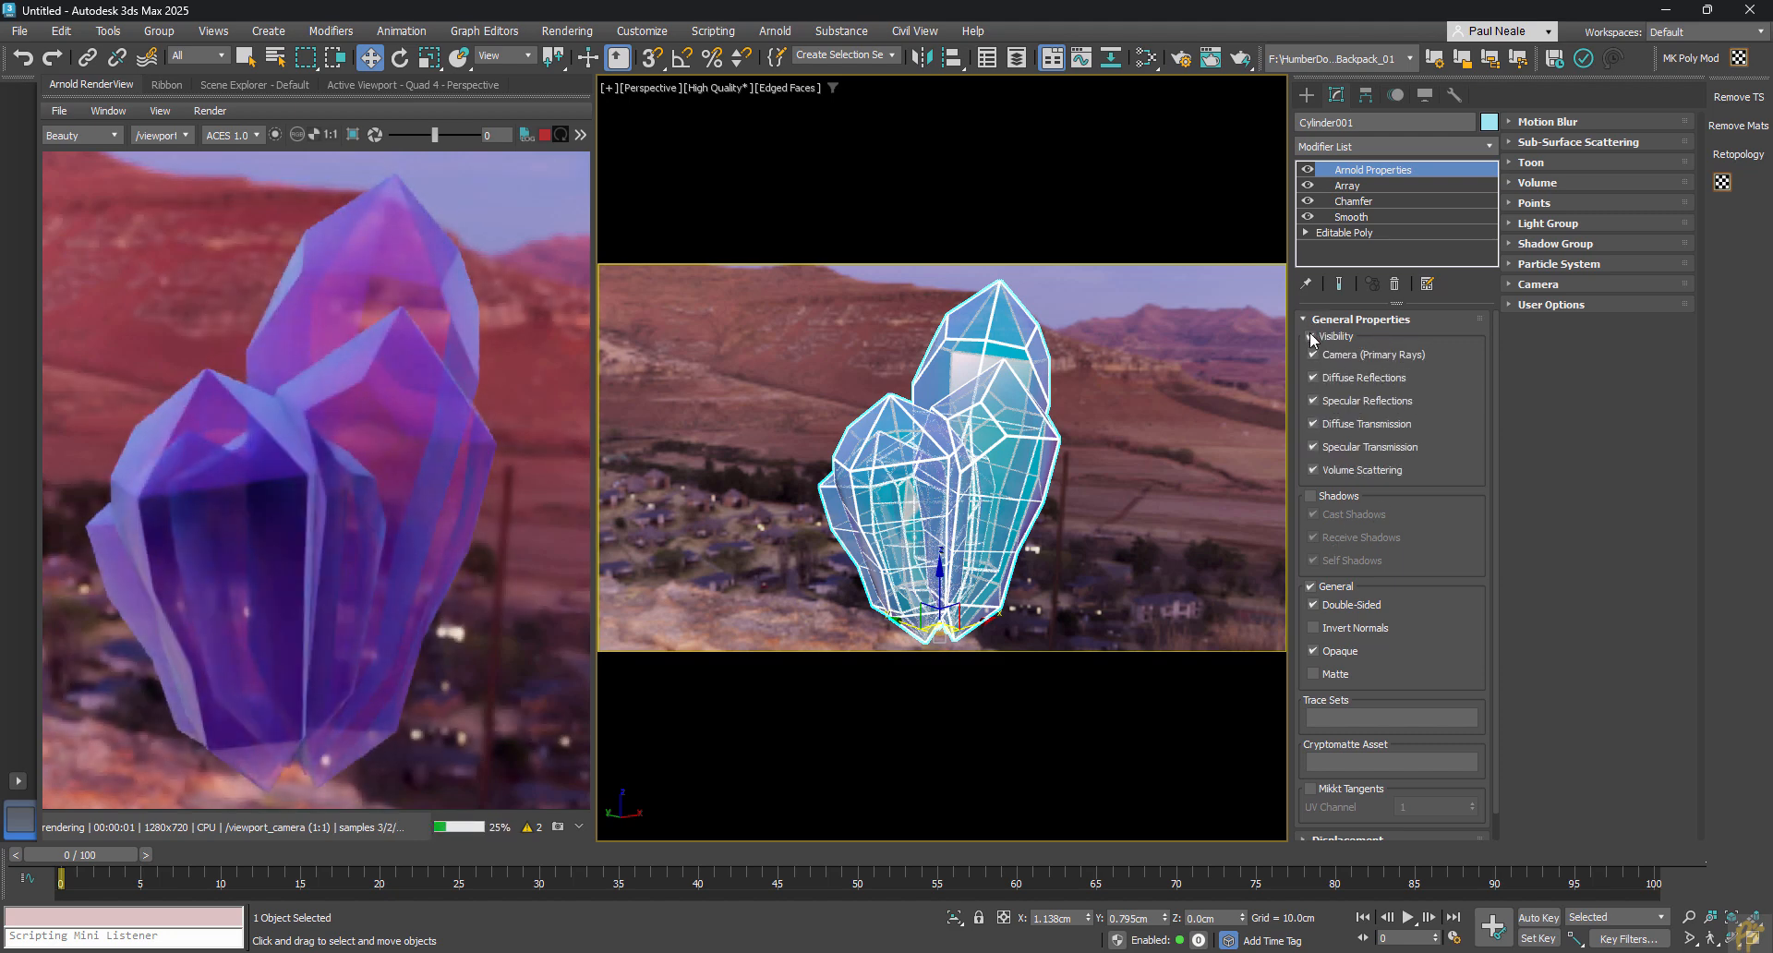
pyautogui.click(1311, 587)
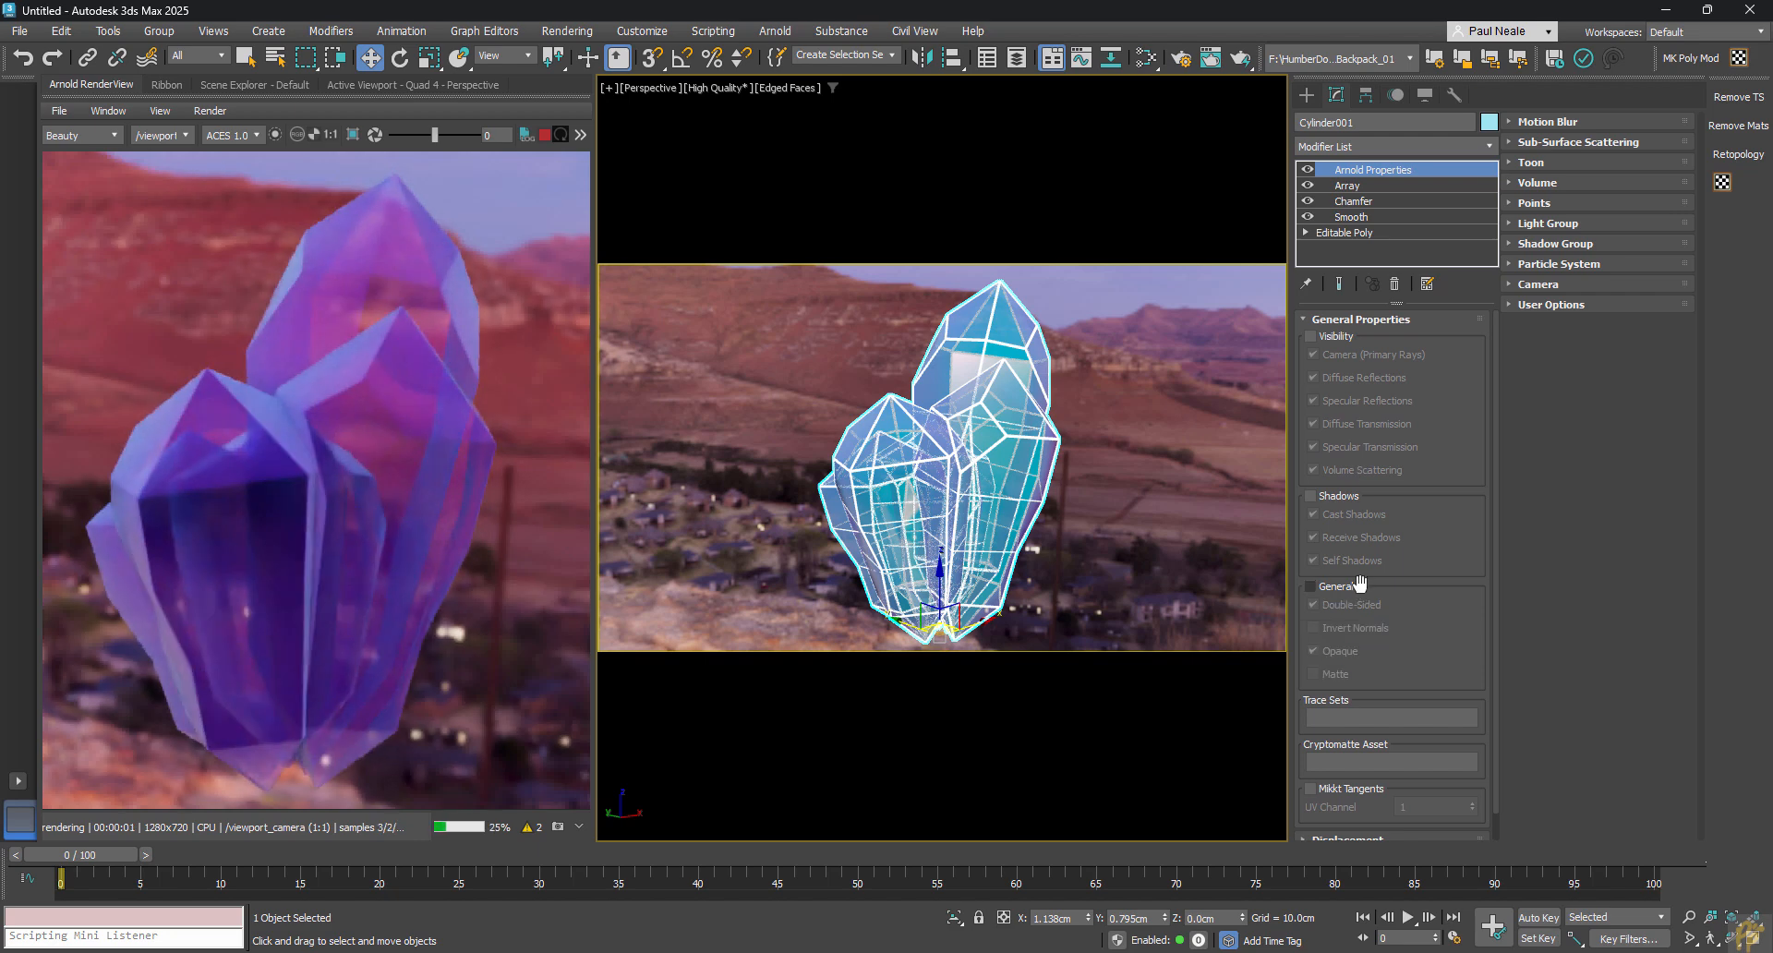
pyautogui.click(1310, 587)
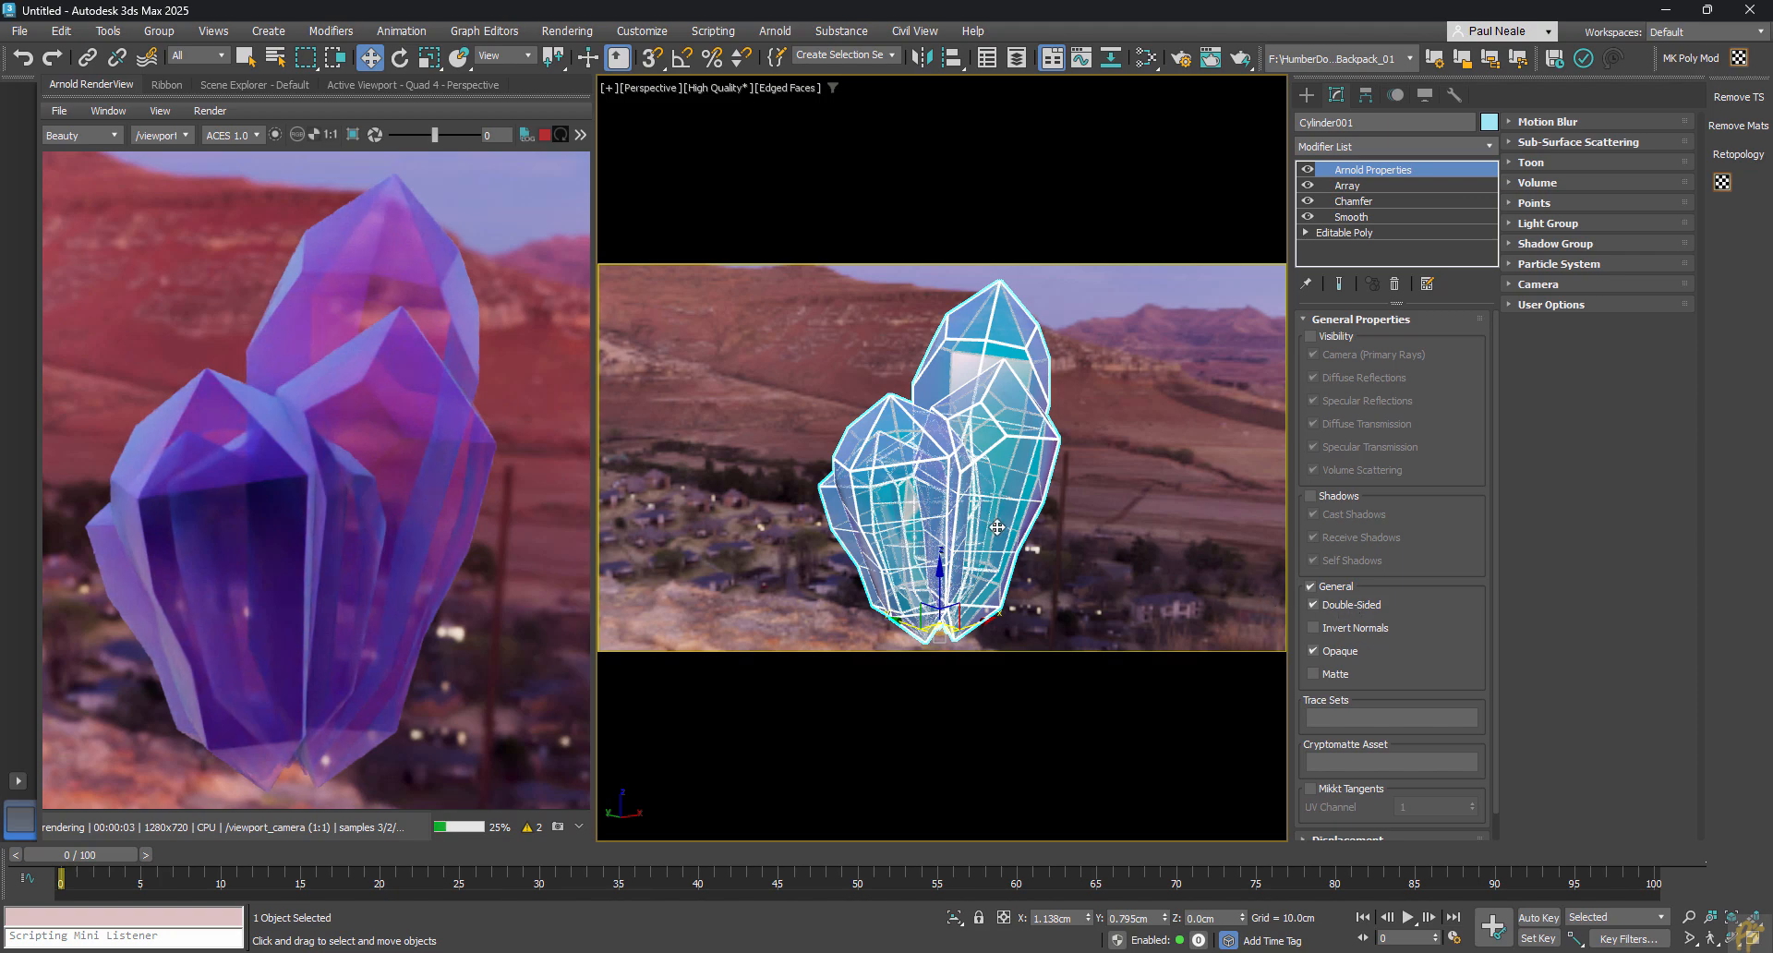
# Compare the crystal render with Double-Sided turned off, and restore the option.
pyautogui.keyDown('alt'); pyautogui.moveTo(1010, 490); pyautogui.dragTo(1129, 491, button='middle'); pyautogui.keyUp('alt')
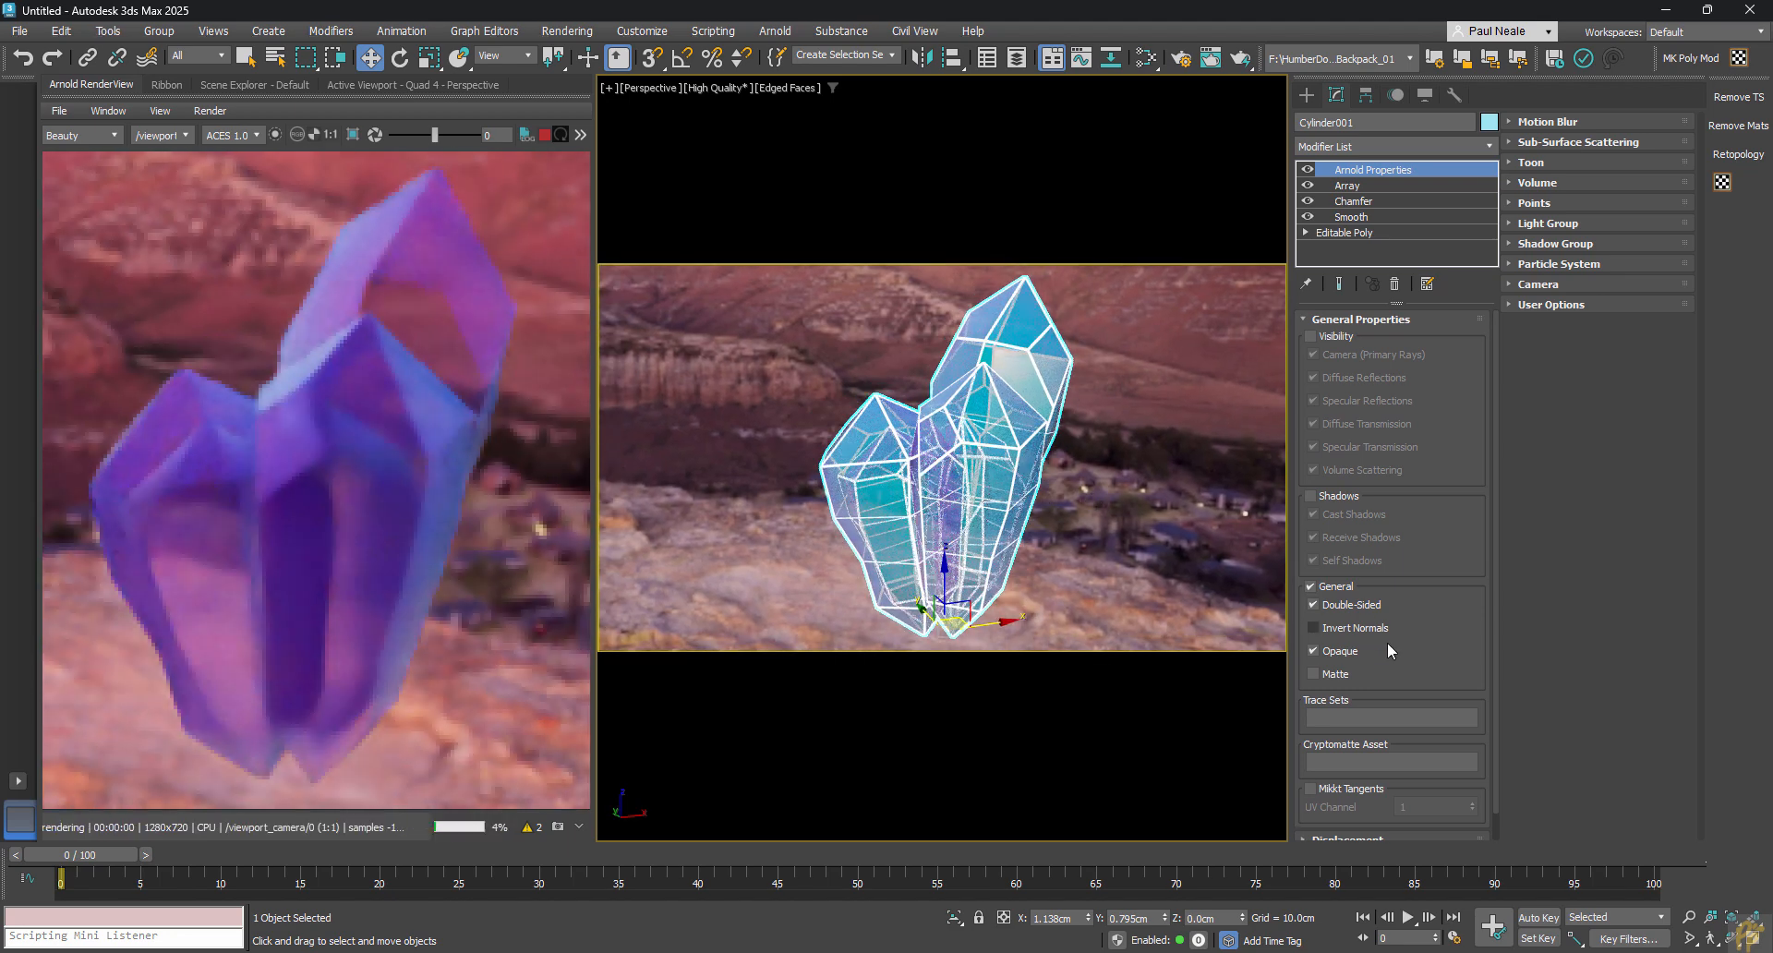
pyautogui.click(1314, 604)
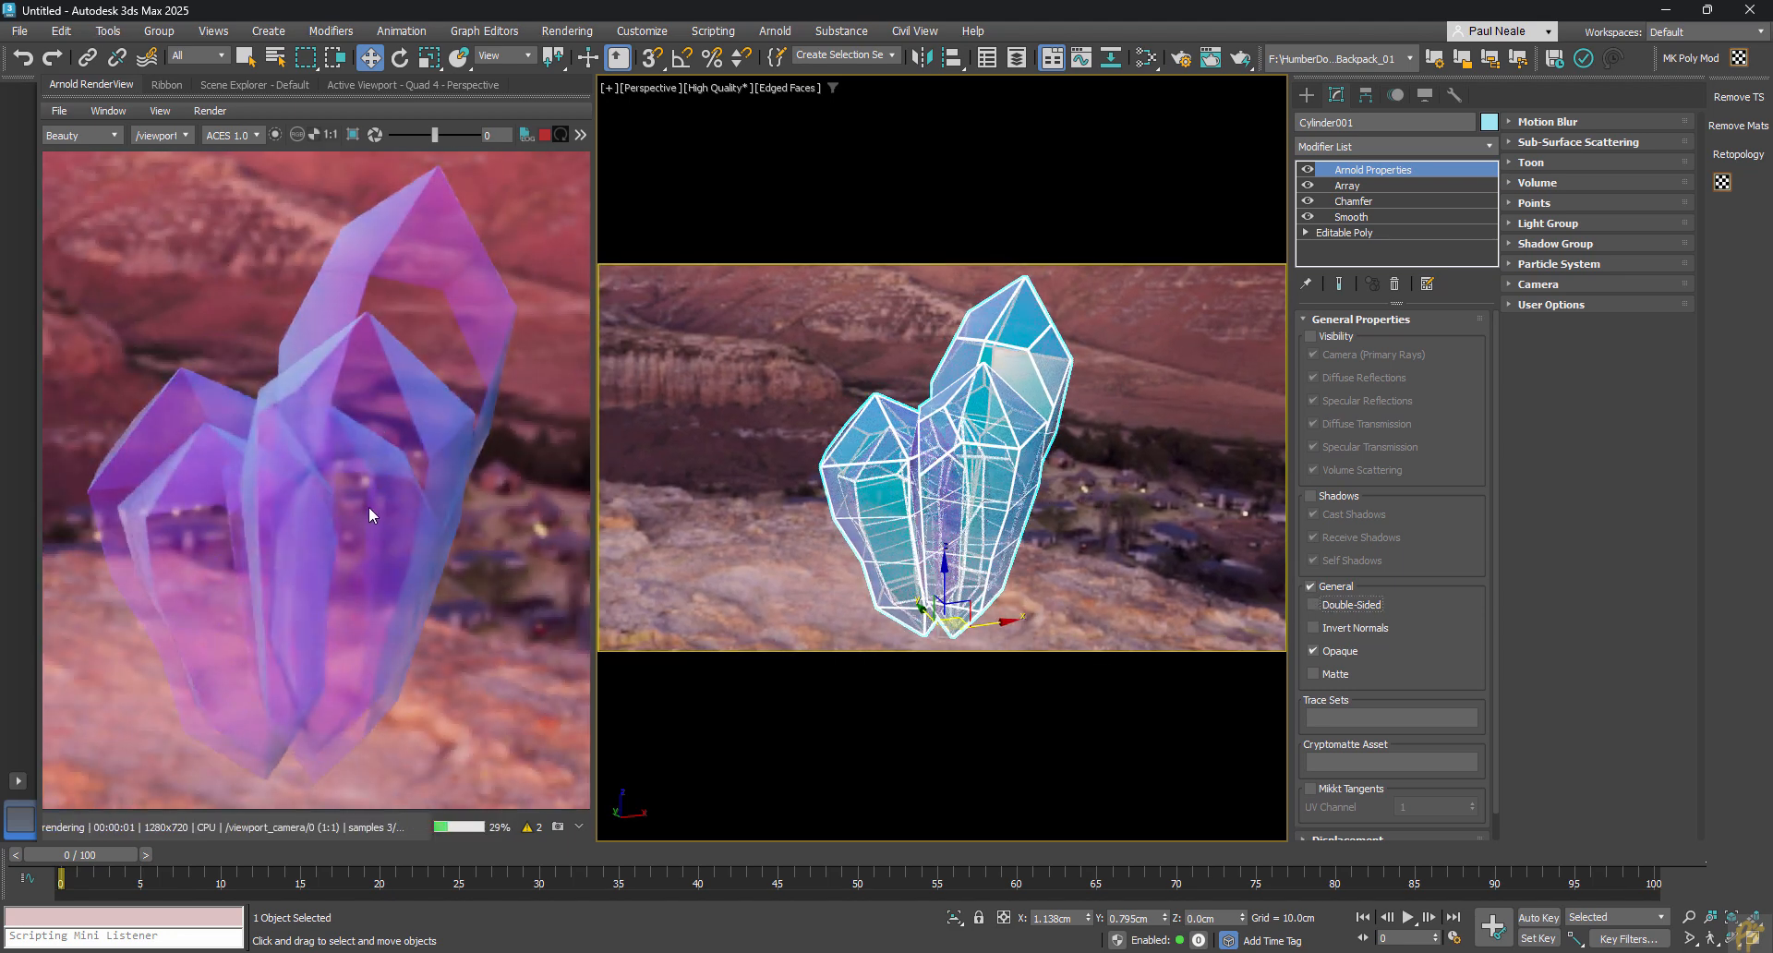
pyautogui.click(1315, 604)
pyautogui.click(1312, 607)
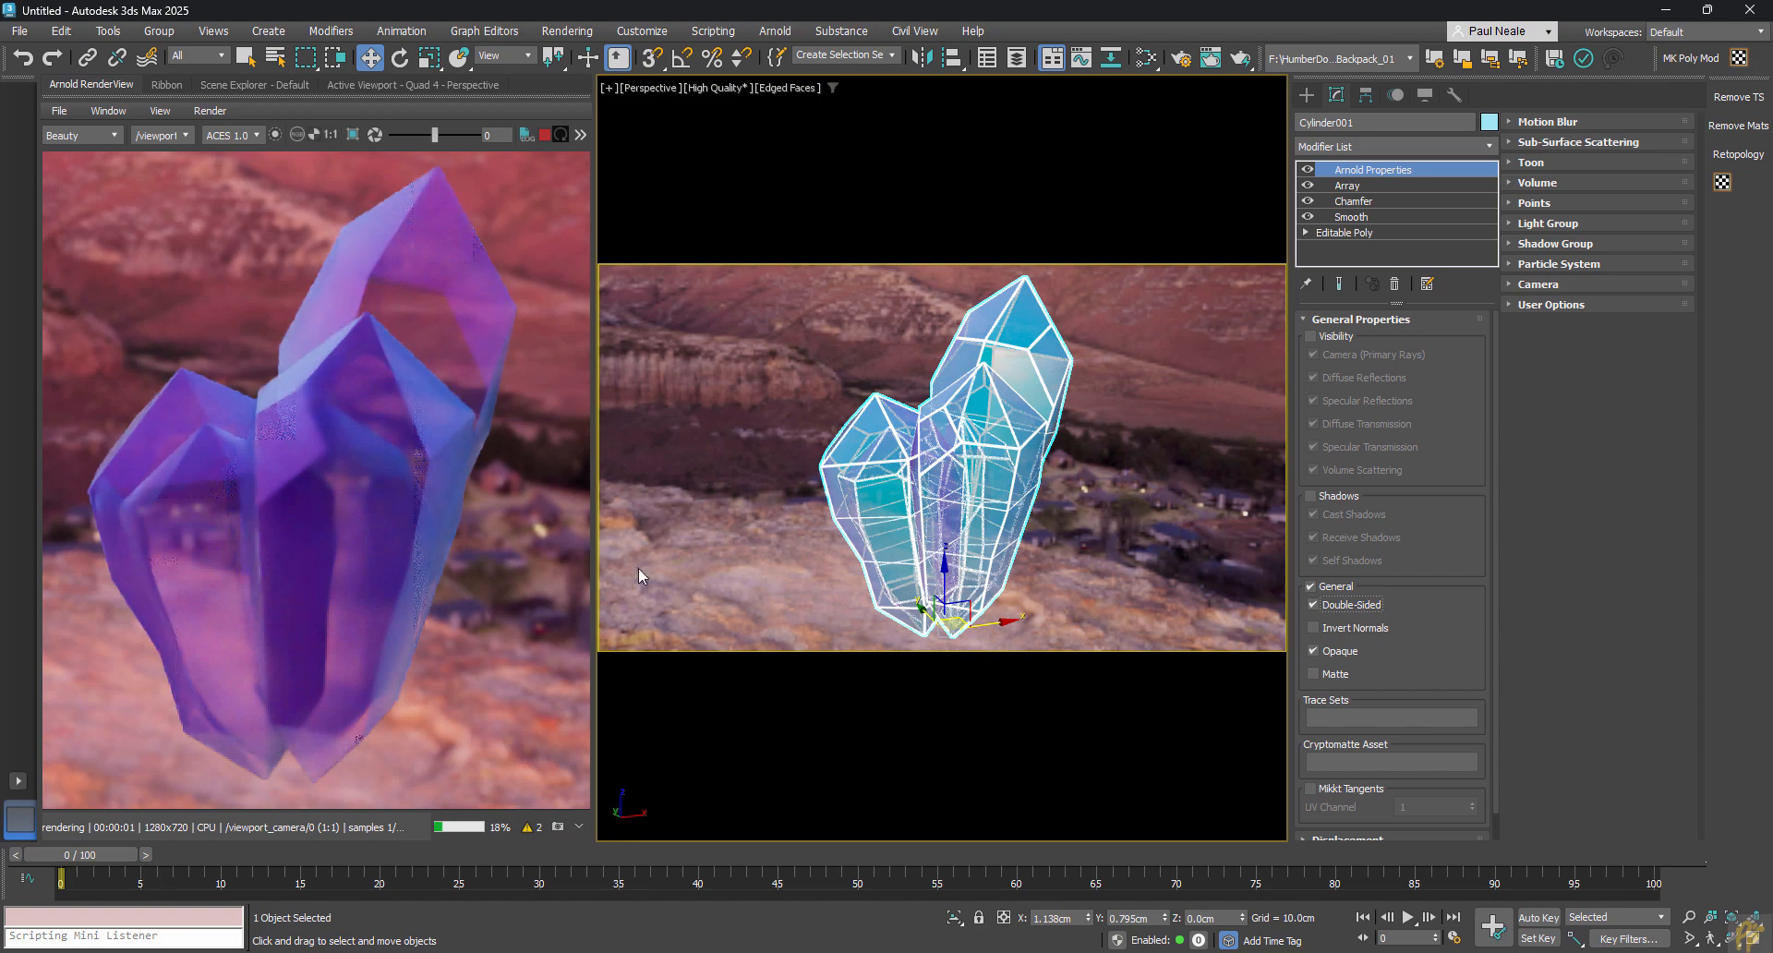
# Open the Slate Material Editor and display the parameters of the crystal's Physical Material.
pyautogui.keyDown('alt'); pyautogui.moveTo(639, 568); pyautogui.dragTo(1031, 463, button='middle'); pyautogui.keyUp('alt')
pyautogui.press('m')
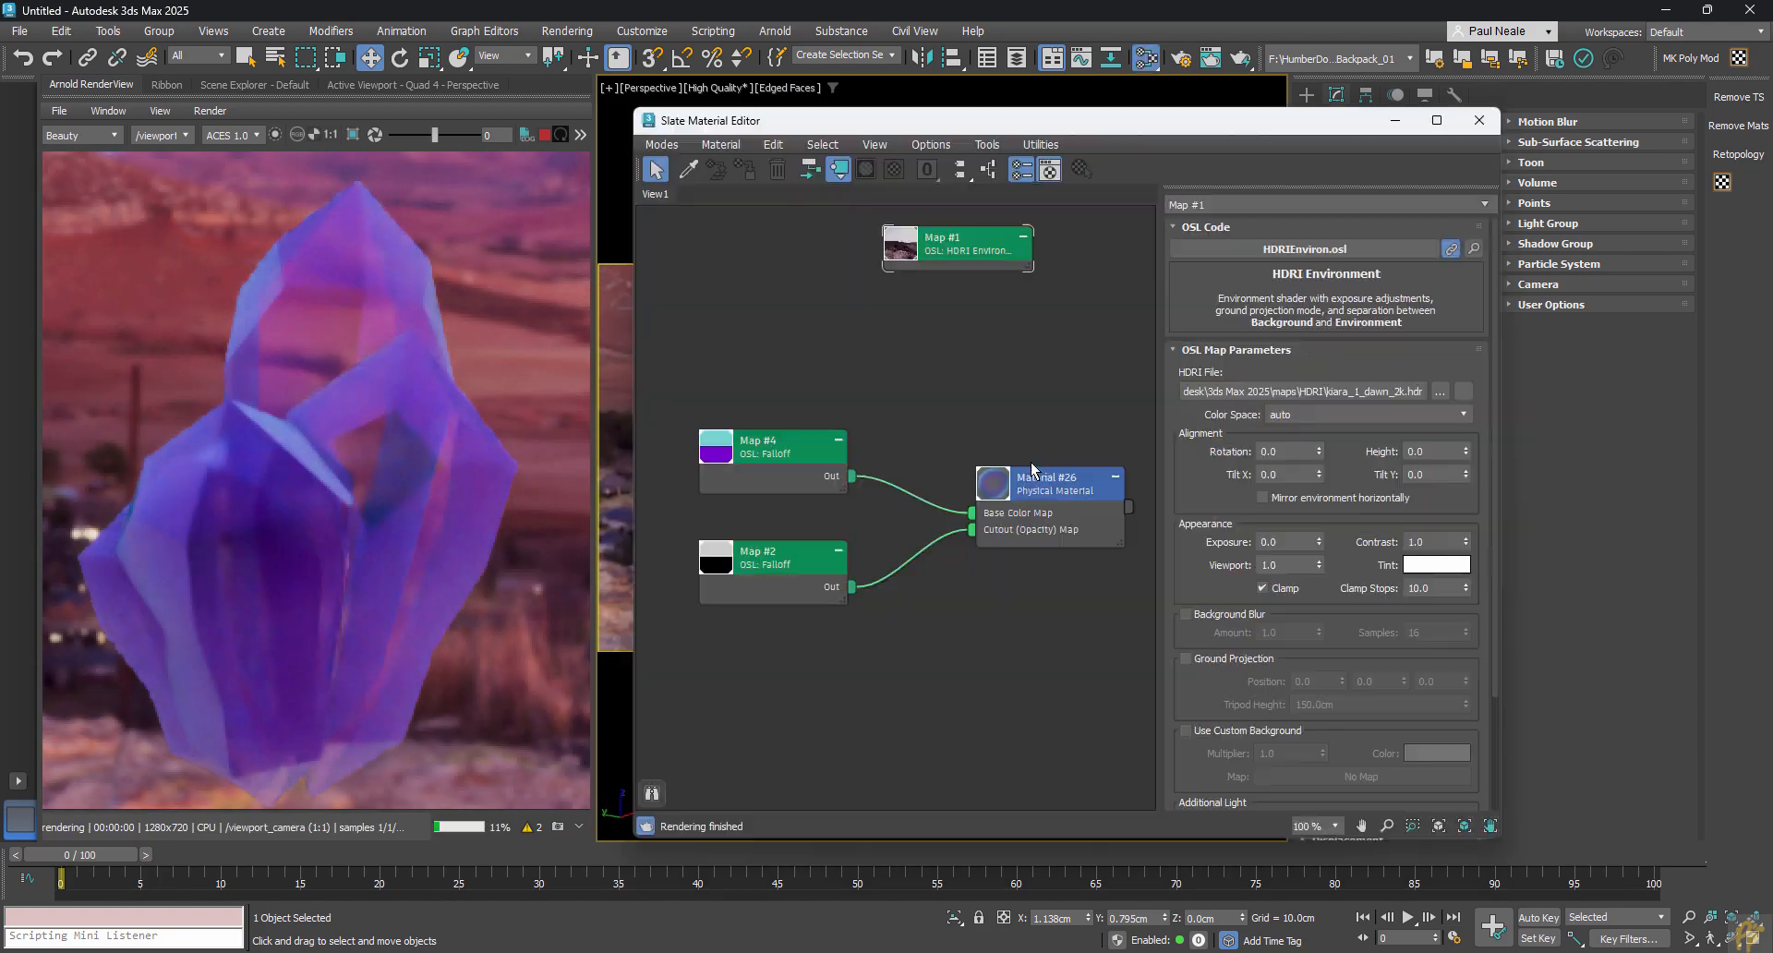
pyautogui.click(1062, 496)
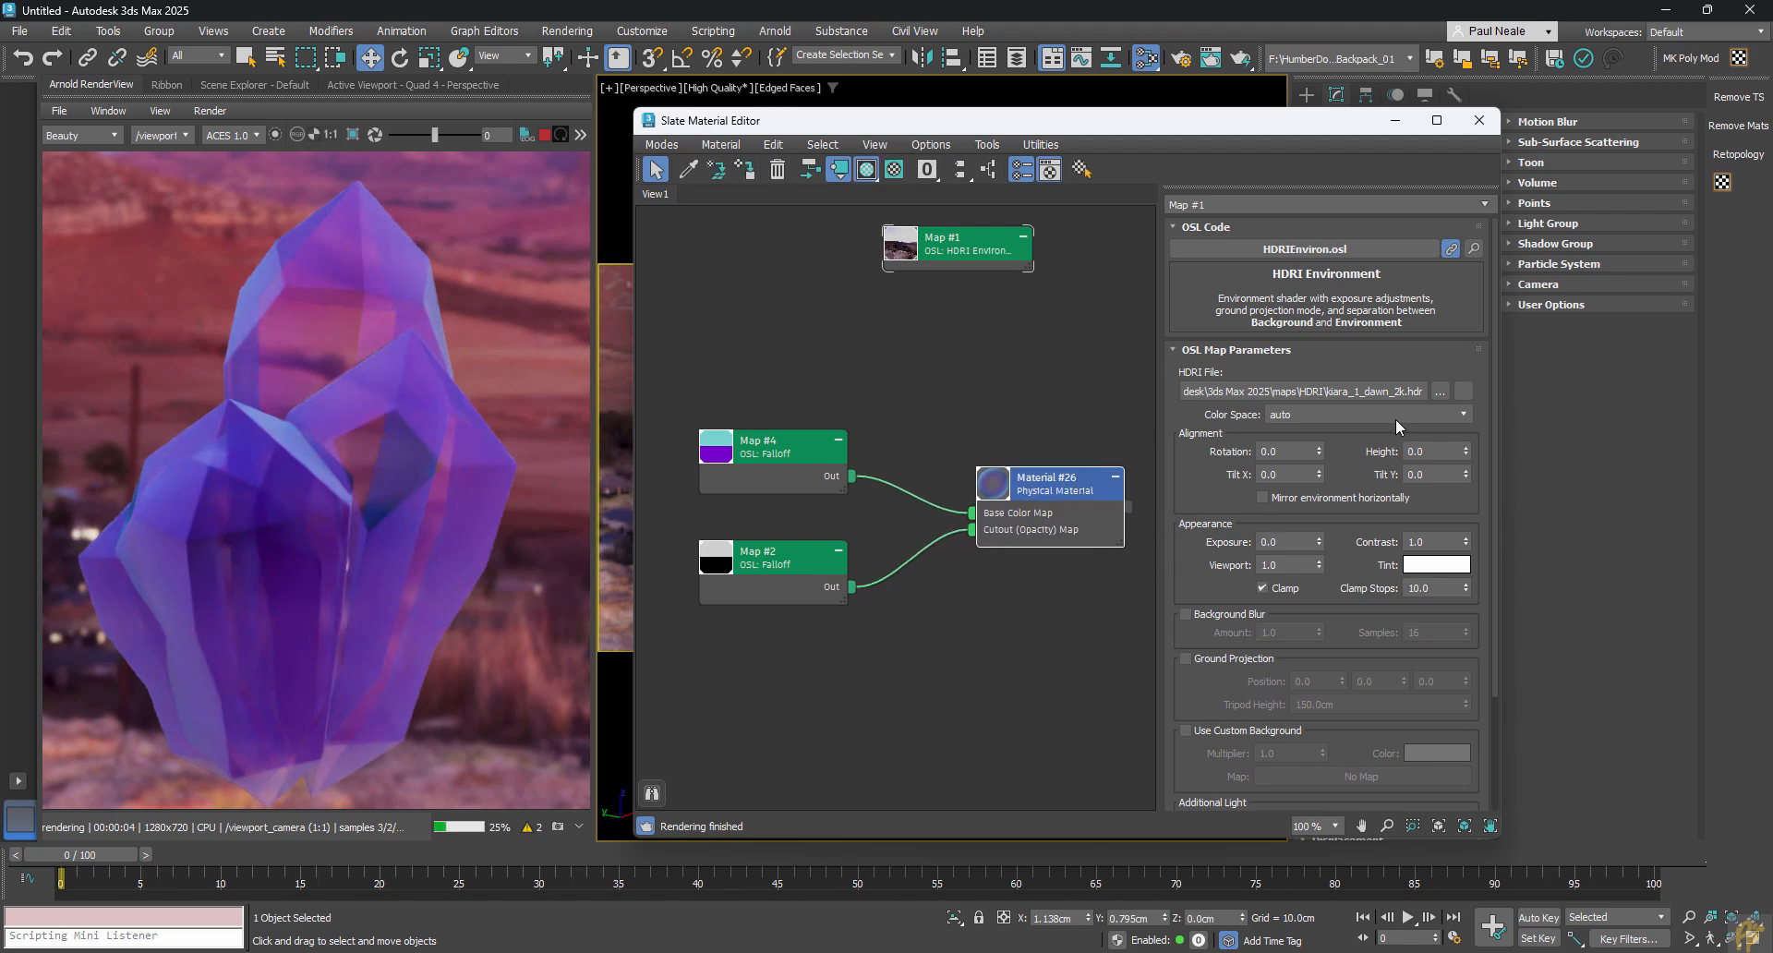
pyautogui.doubleClick(1068, 491)
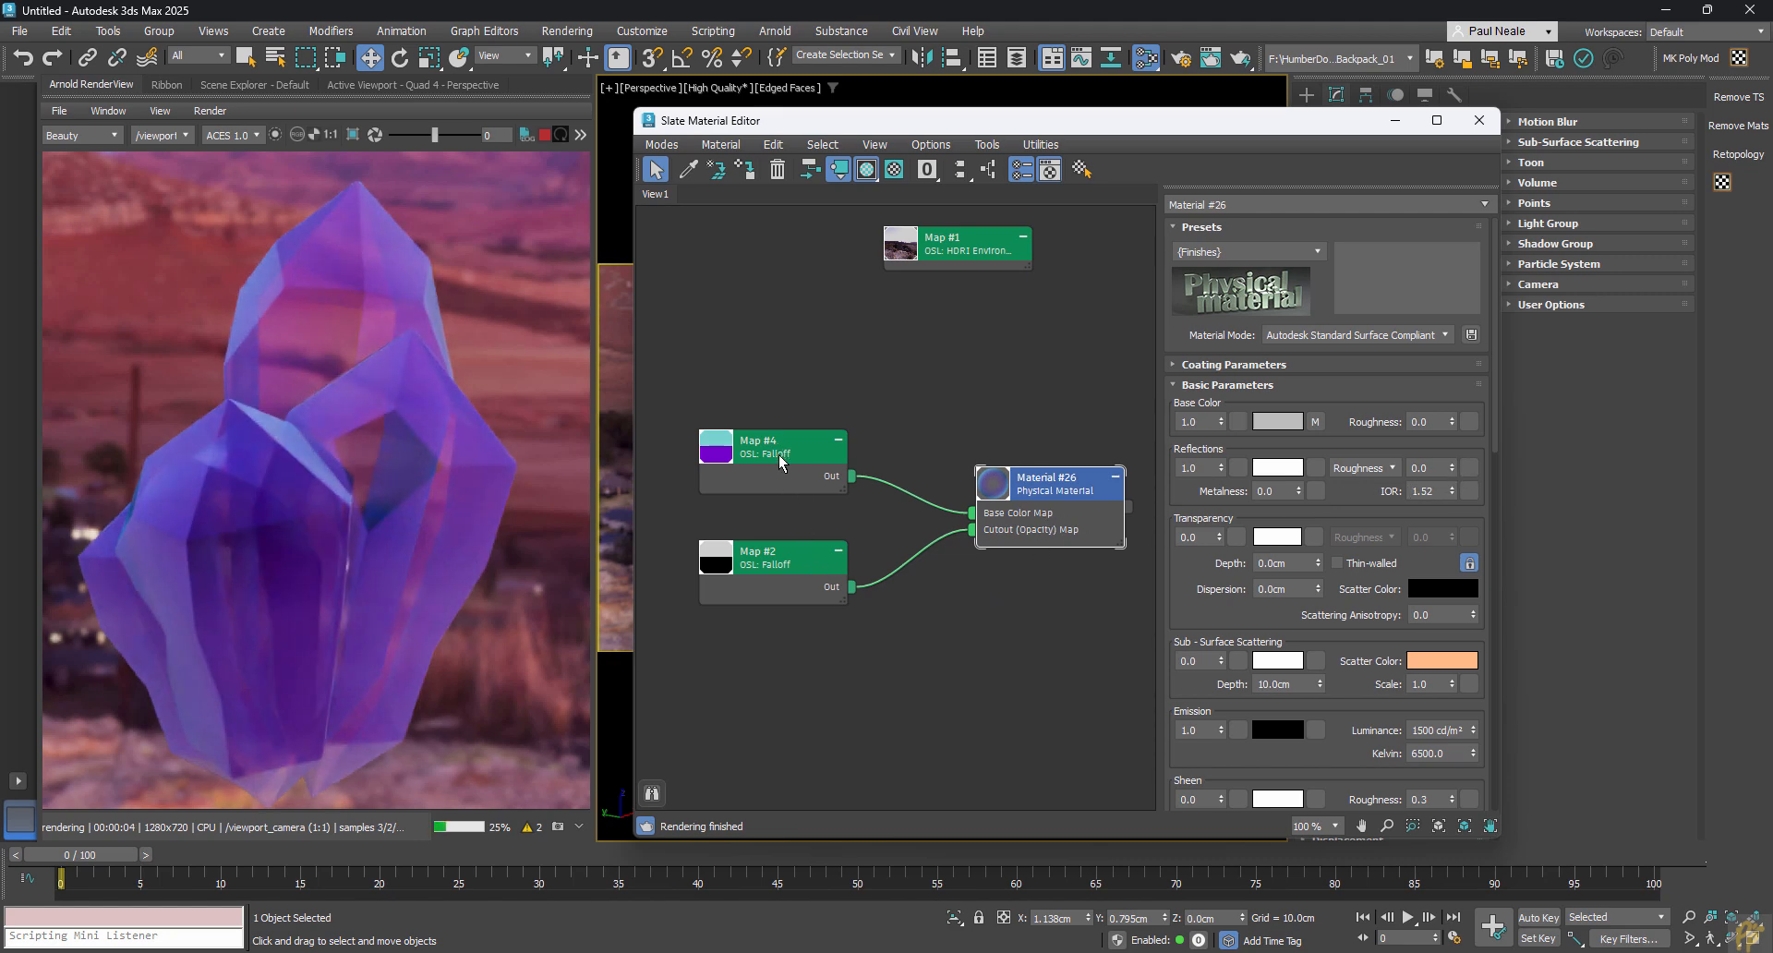
# Browse the available OSL maps to locate the Falloff map without adding one.
pyautogui.moveTo(817, 442); pyautogui.dragTo(817, 459)
pyautogui.rightClick(817, 377)
pyautogui.moveTo(896, 417)
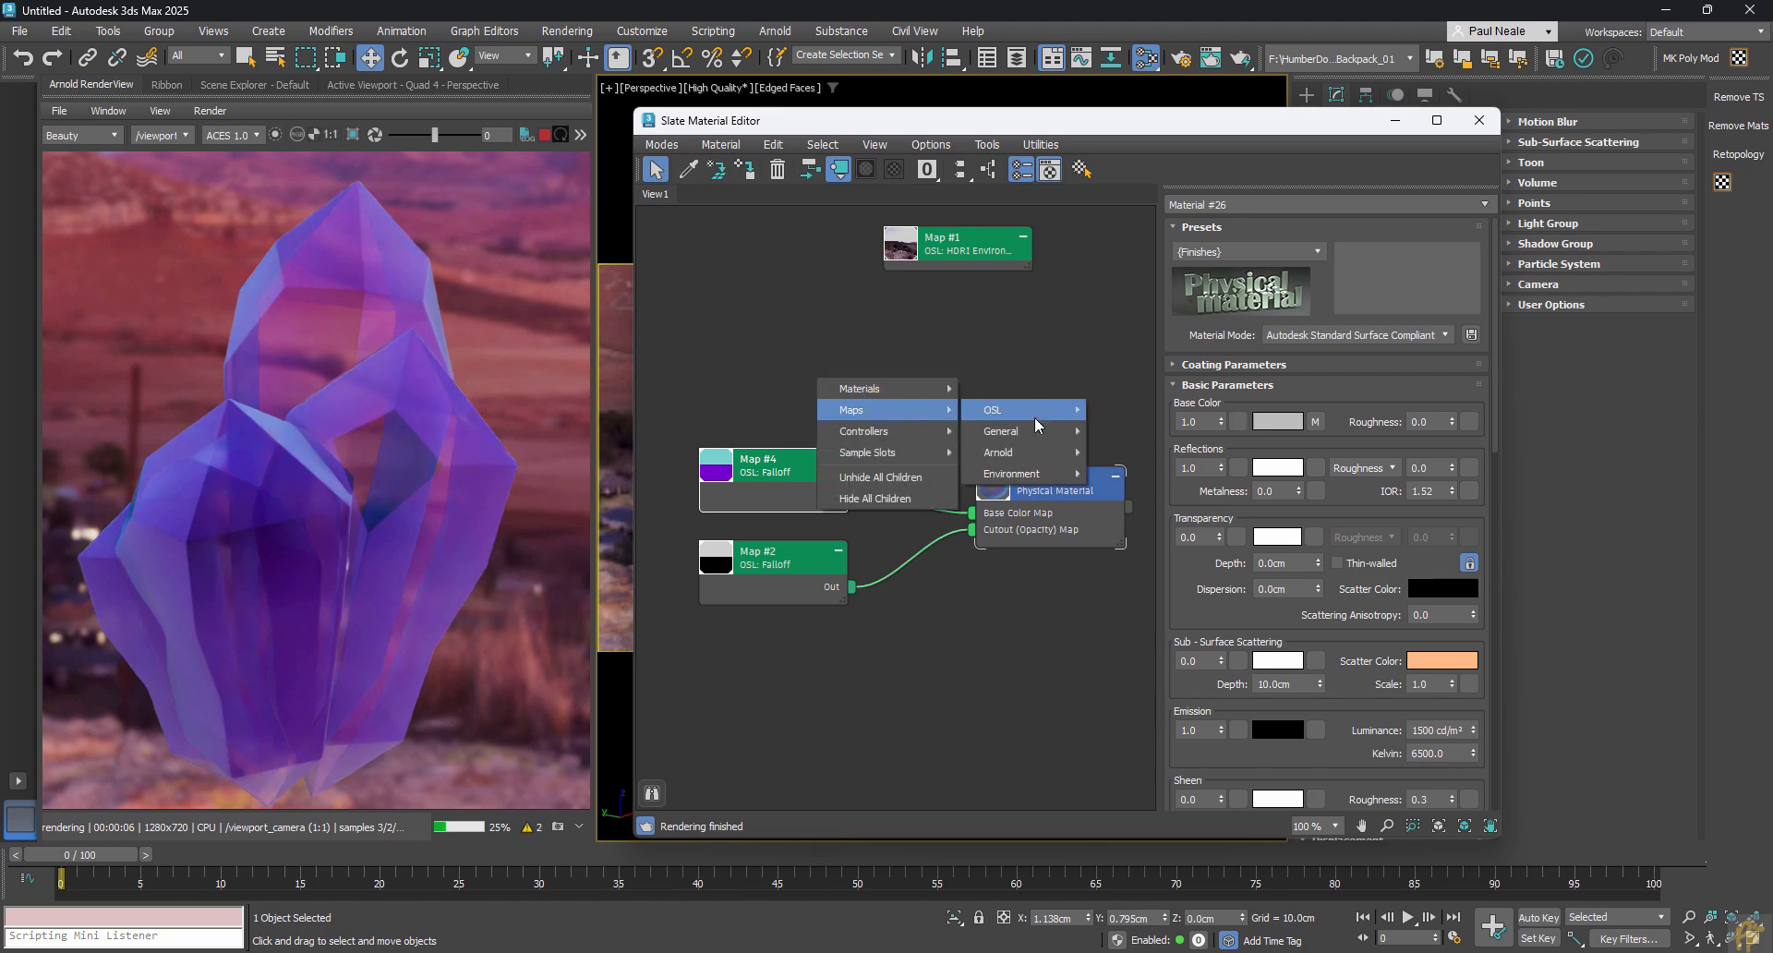
pyautogui.moveTo(1036, 413)
pyautogui.moveTo(1195, 397)
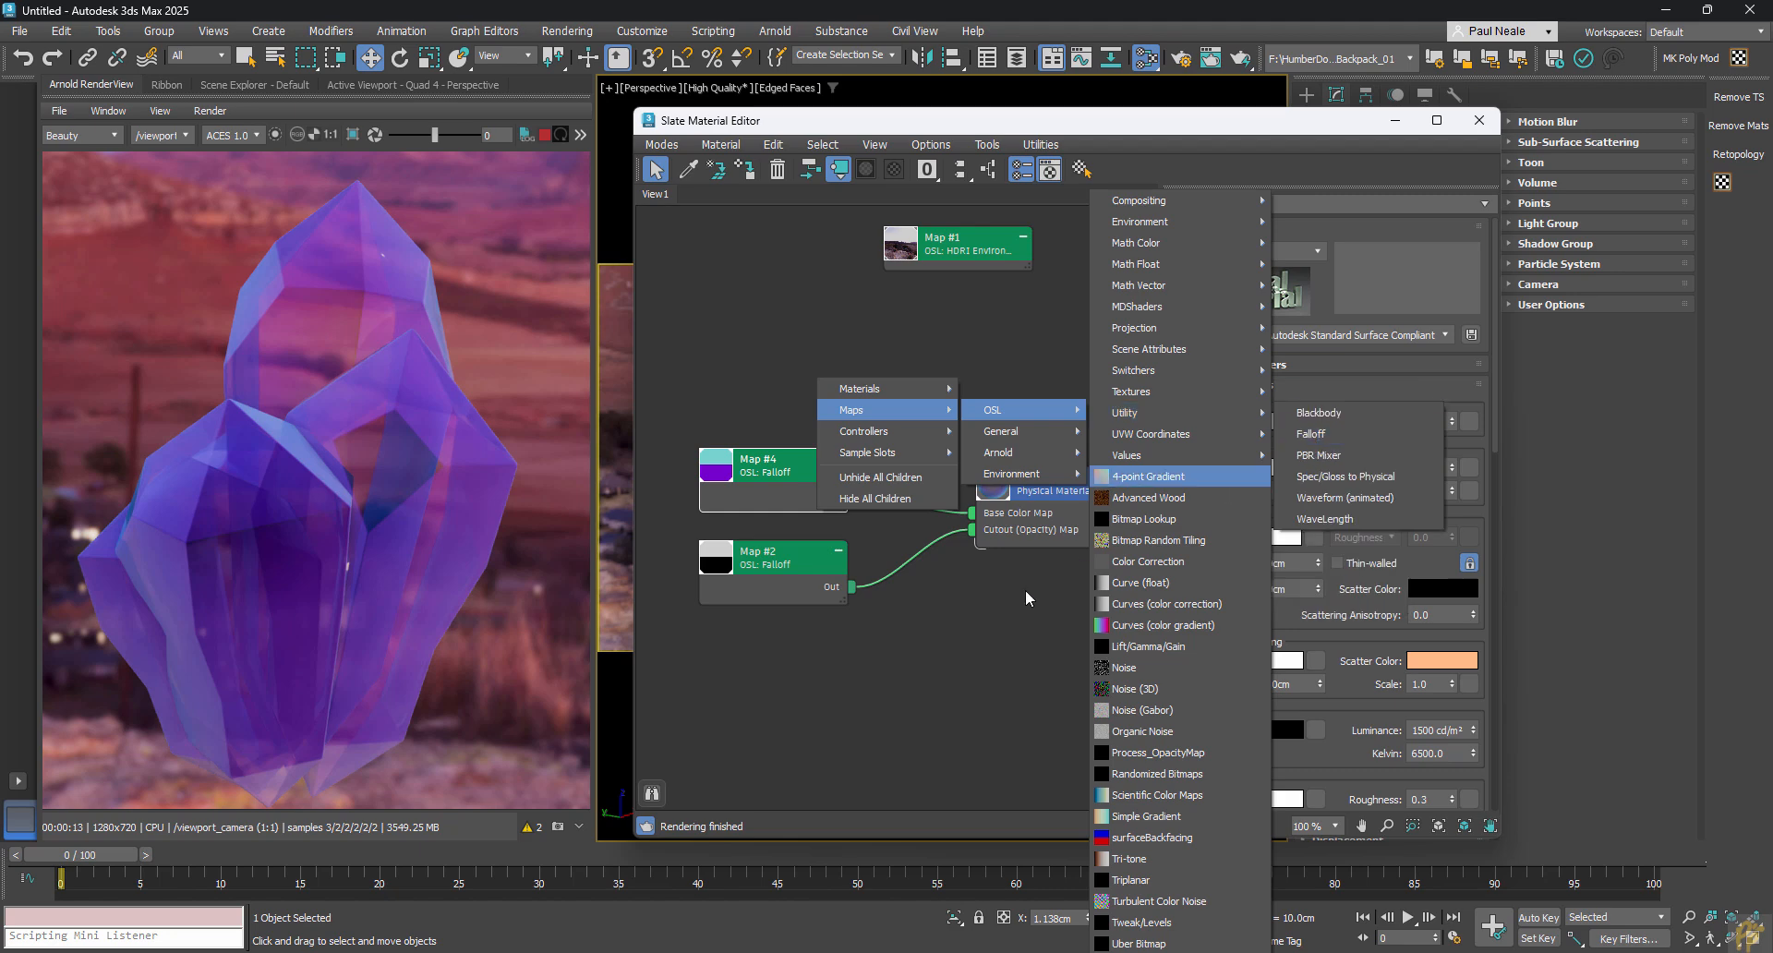
pyautogui.click(882, 589)
# Display the Map #4 falloff's parameters and review its Coordspace options, leaving it on camera.
pyautogui.doubleClick(794, 469)
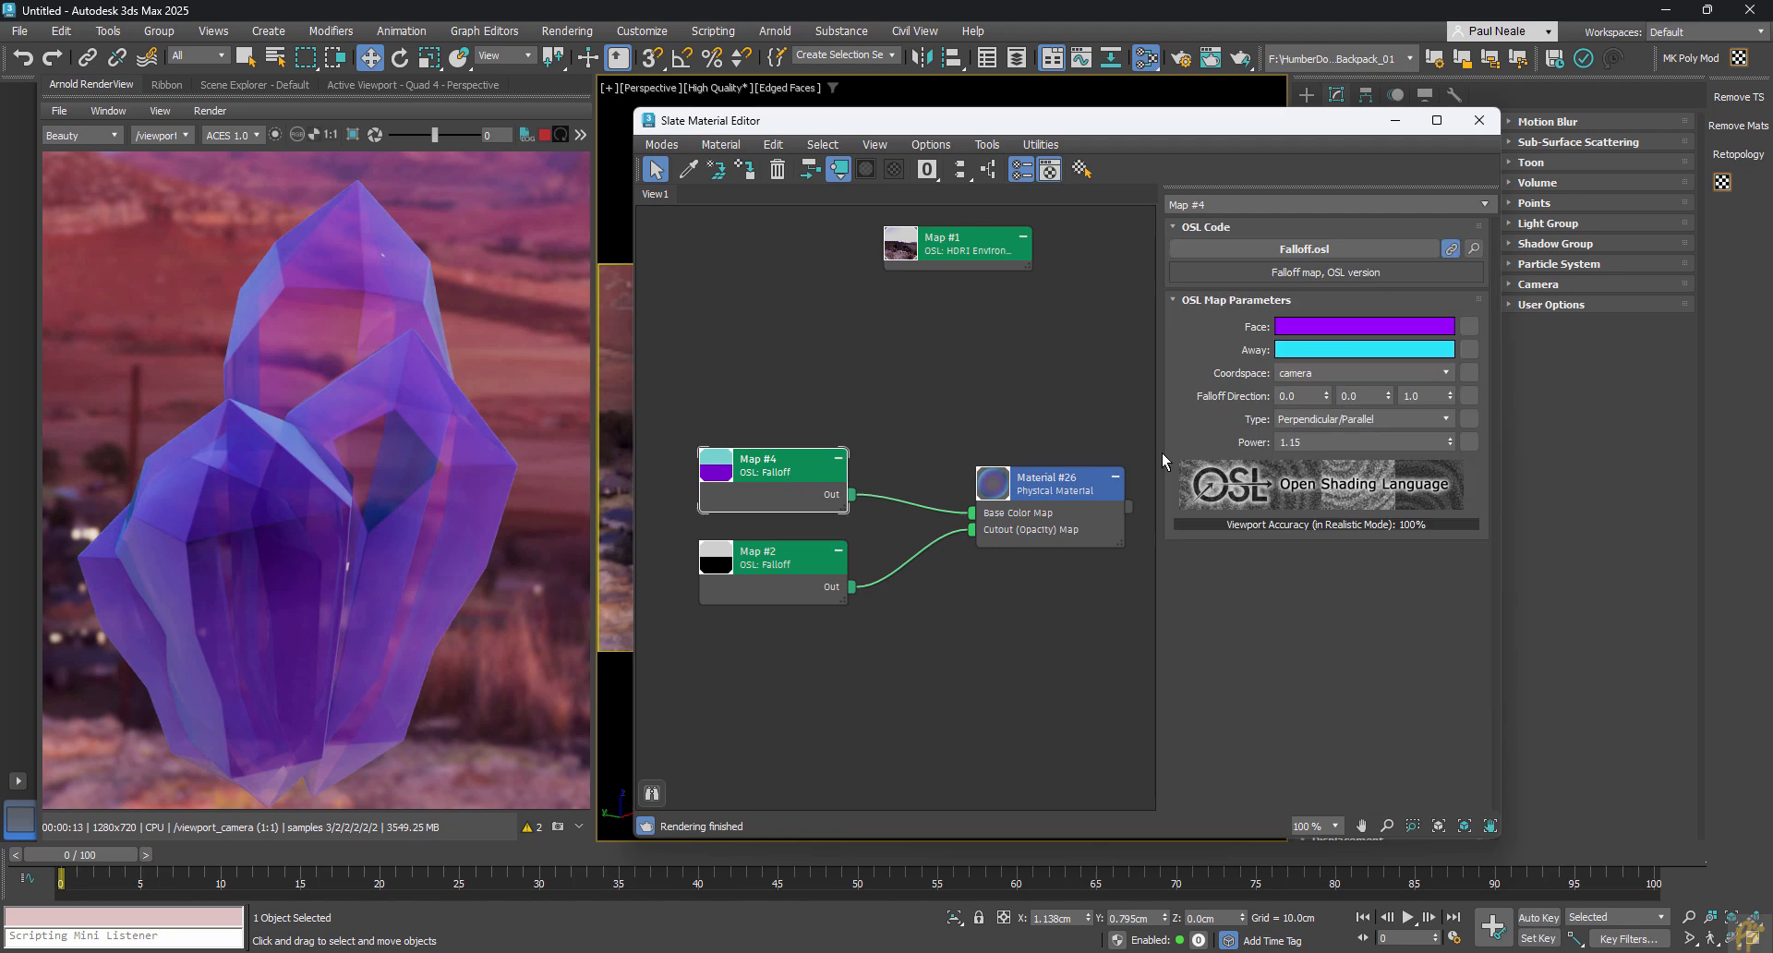
pyautogui.click(1445, 372)
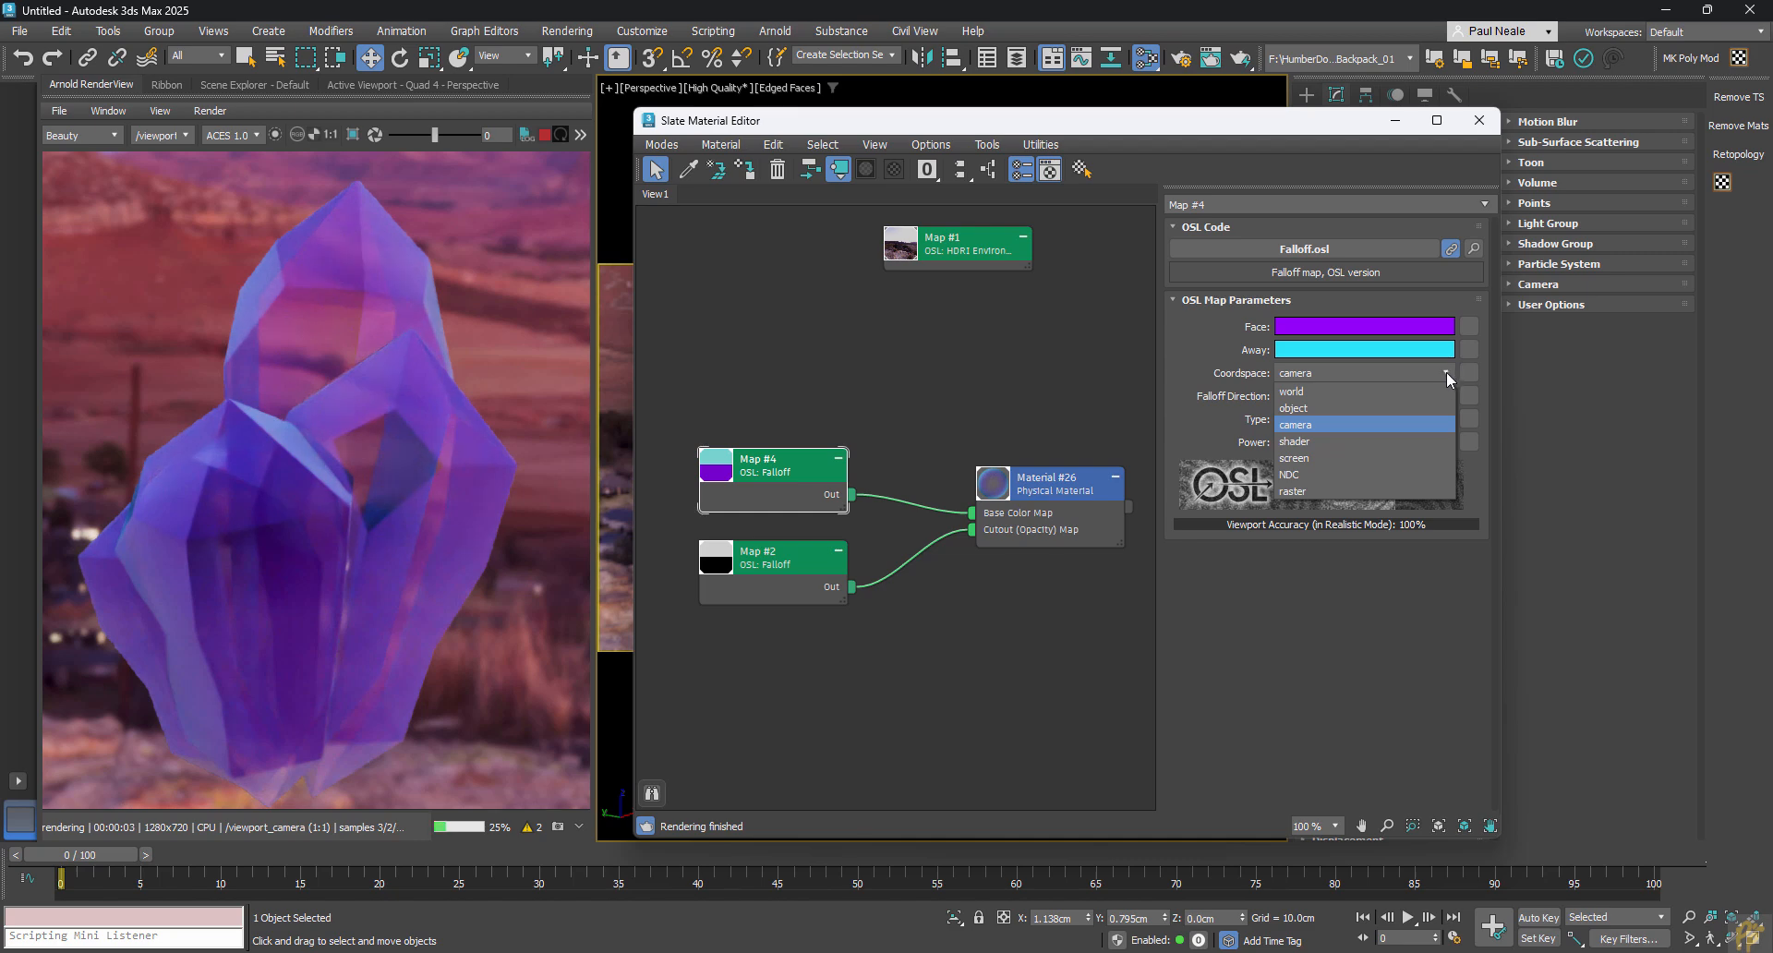
pyautogui.click(1447, 369)
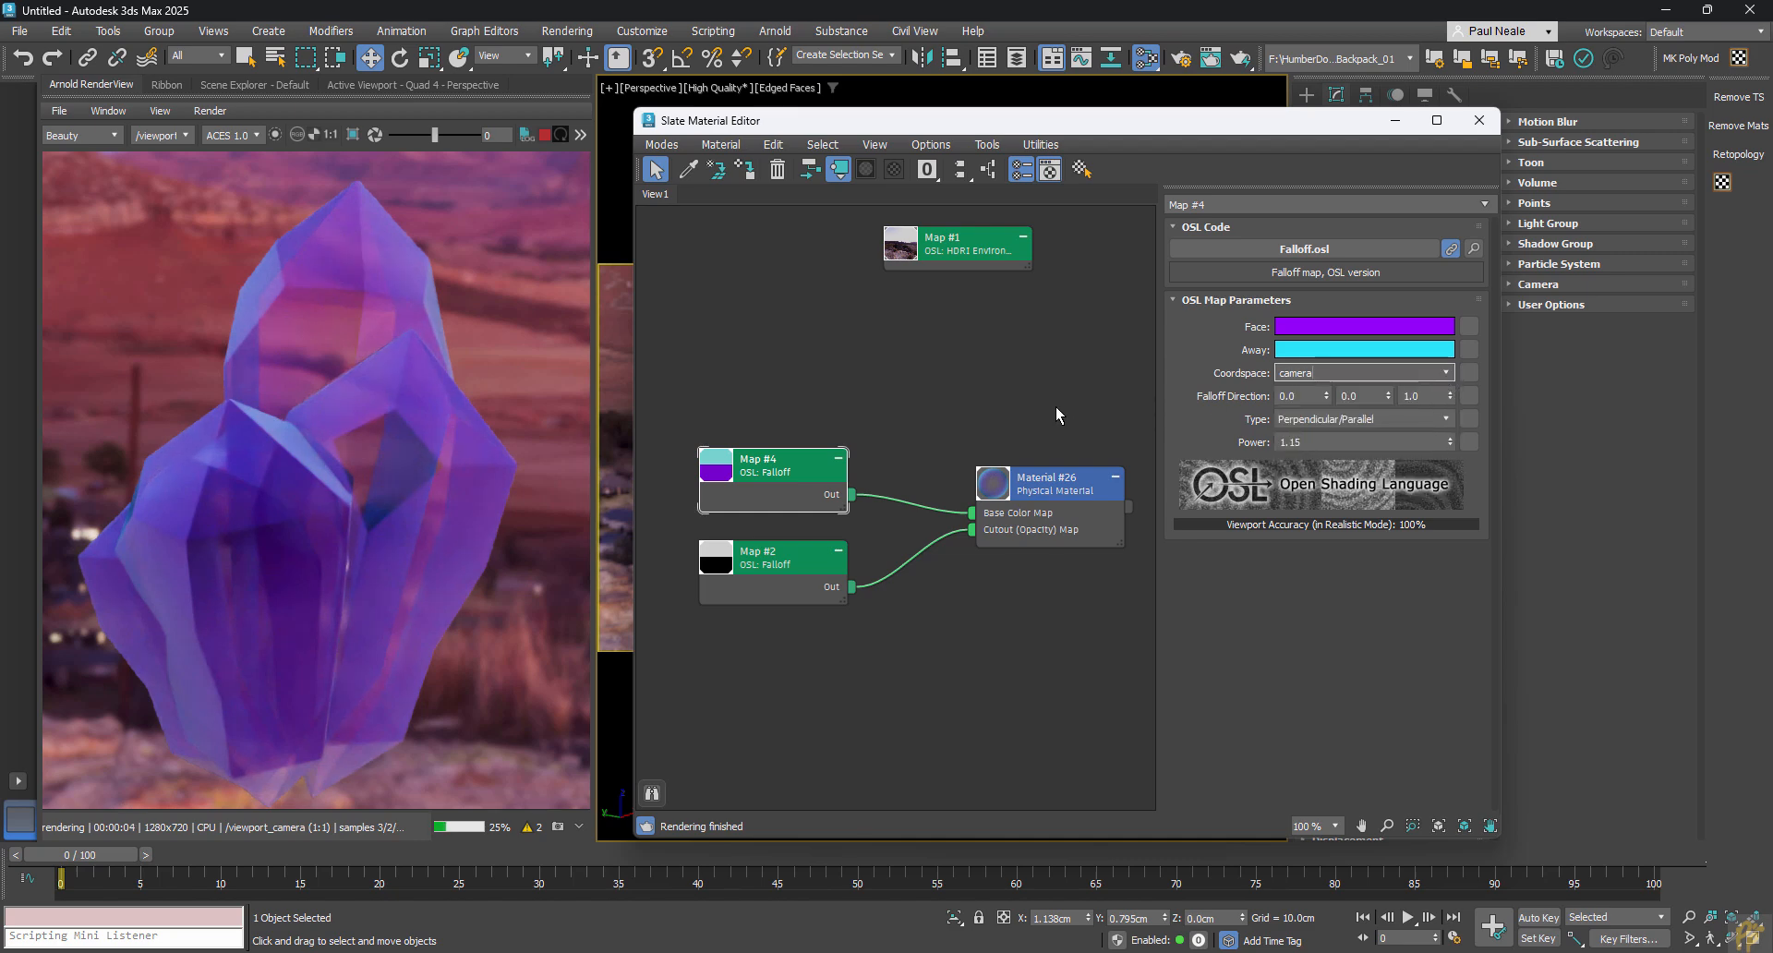
pyautogui.moveTo(768, 479)
pyautogui.mouseDown()
pyautogui.moveTo(809, 484)
pyautogui.moveTo(774, 468)
pyautogui.mouseUp()
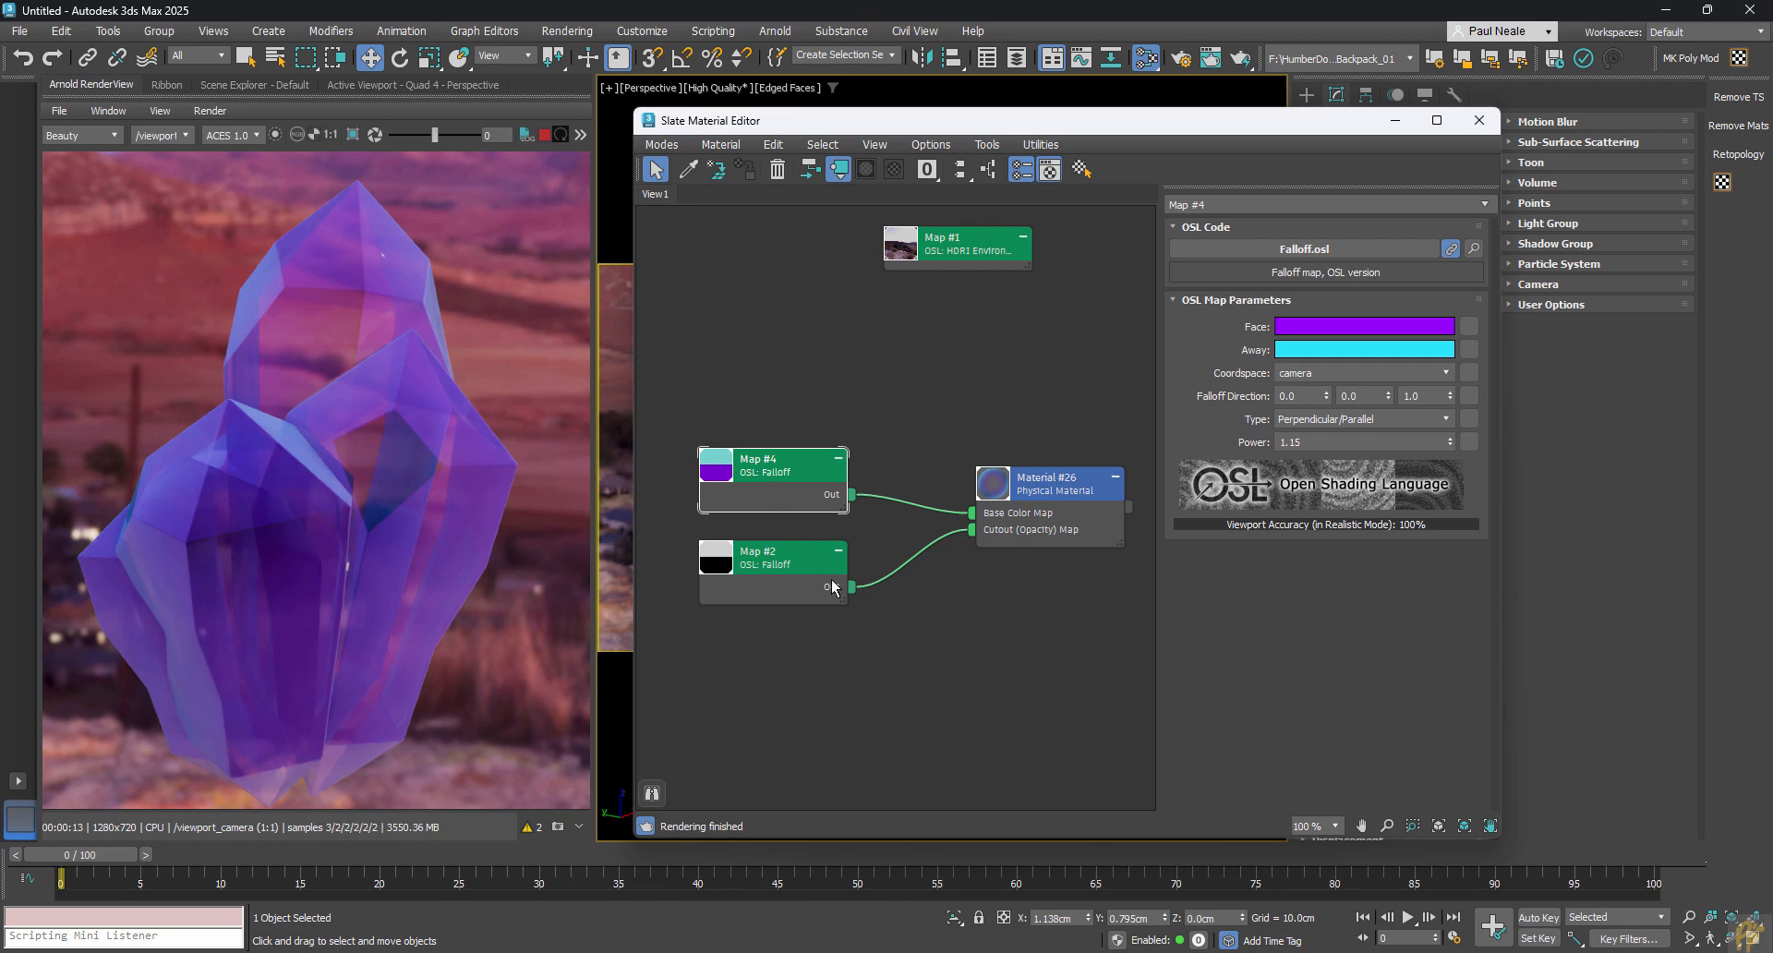
# Disconnect the Map #2 falloff from the material's Cutout (Opacity) Map and set Map #4's Power to 0.89.
pyautogui.moveTo(972, 533); pyautogui.dragTo(946, 563)
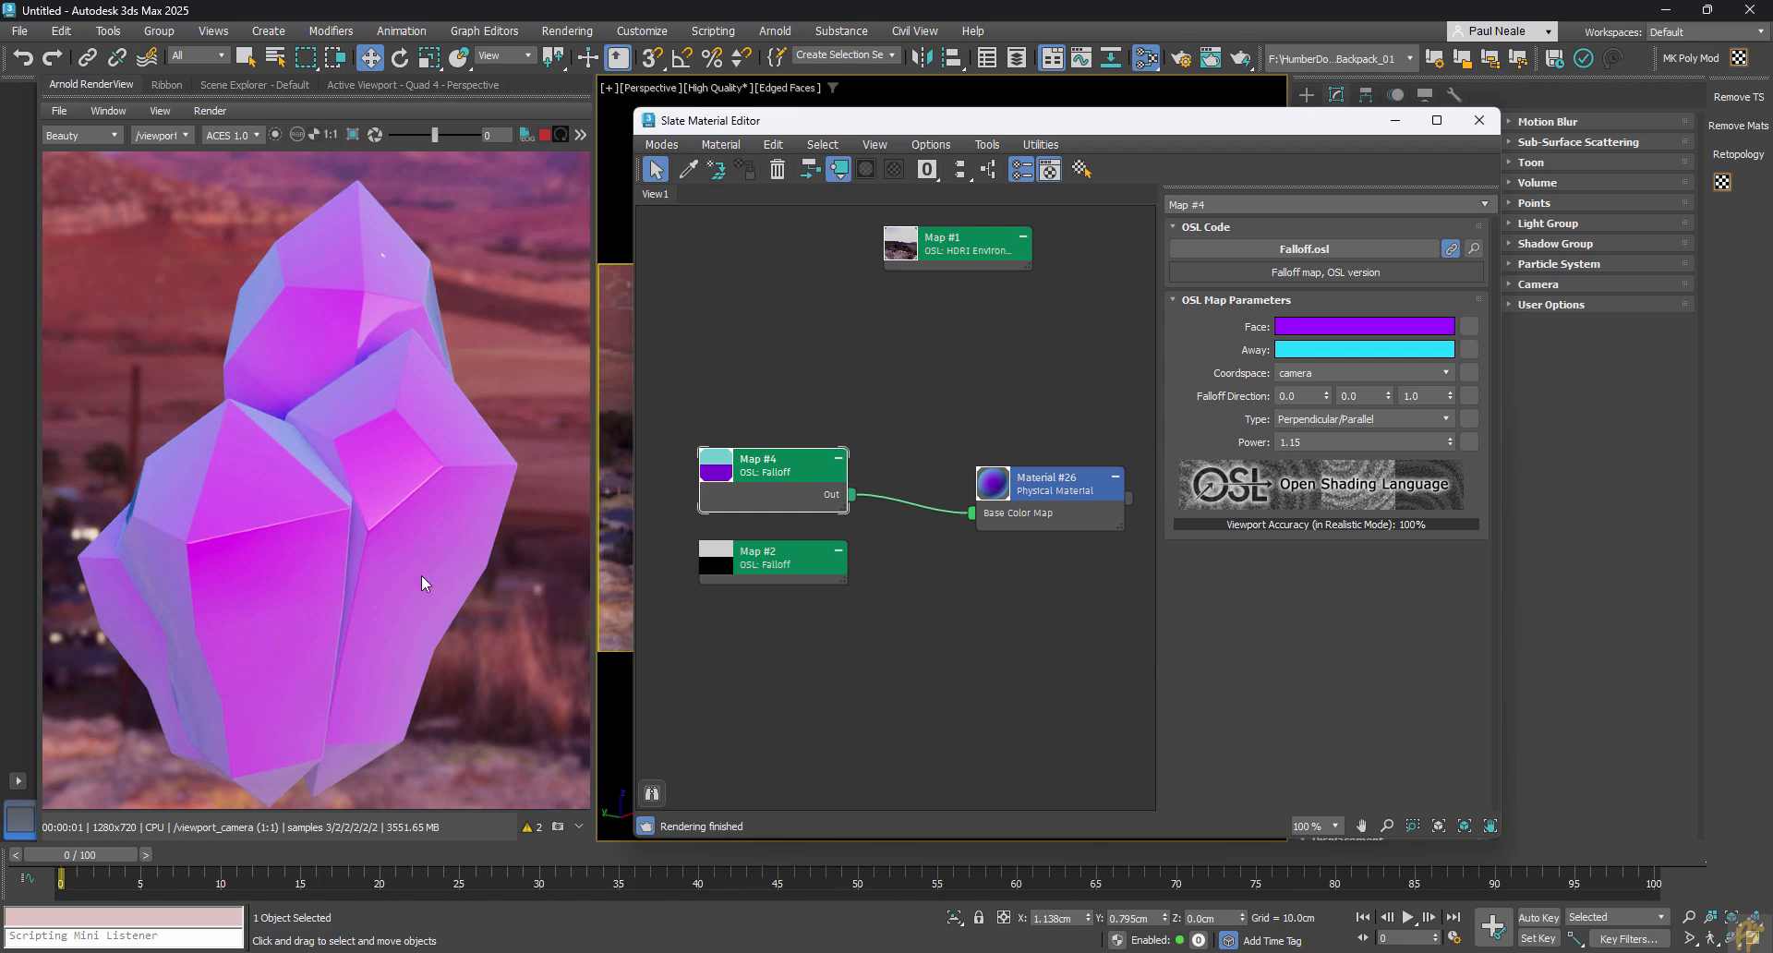
pyautogui.click(941, 603)
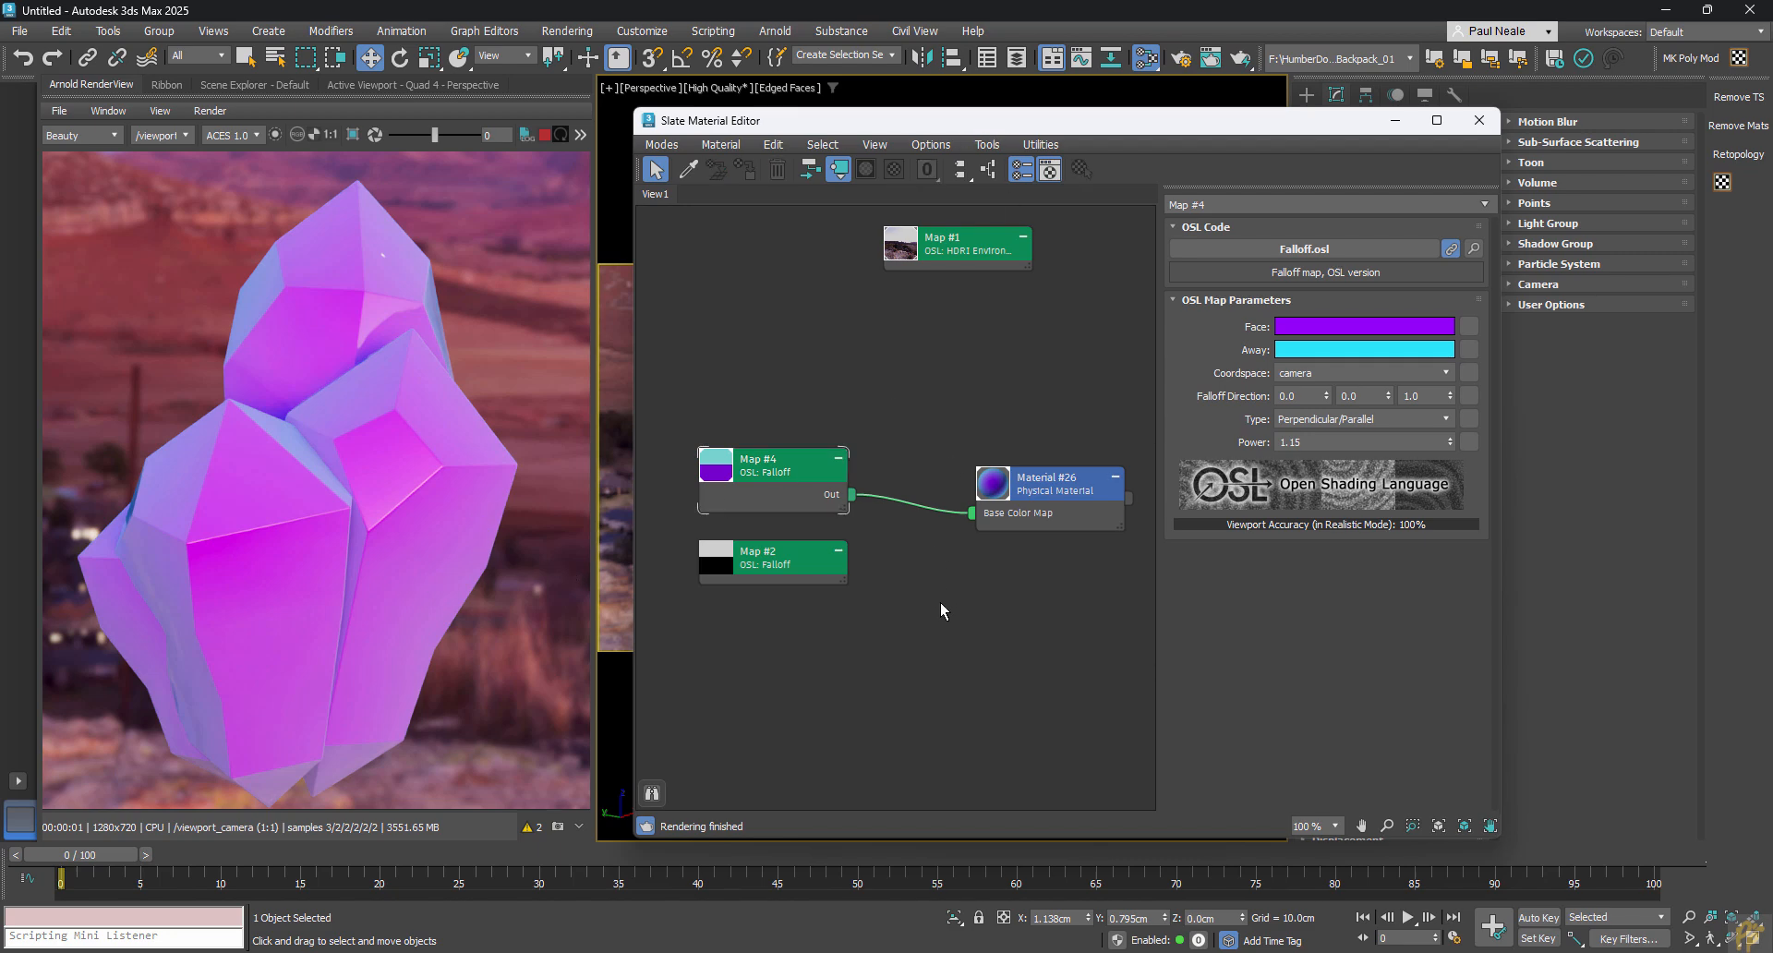
pyautogui.click(781, 466)
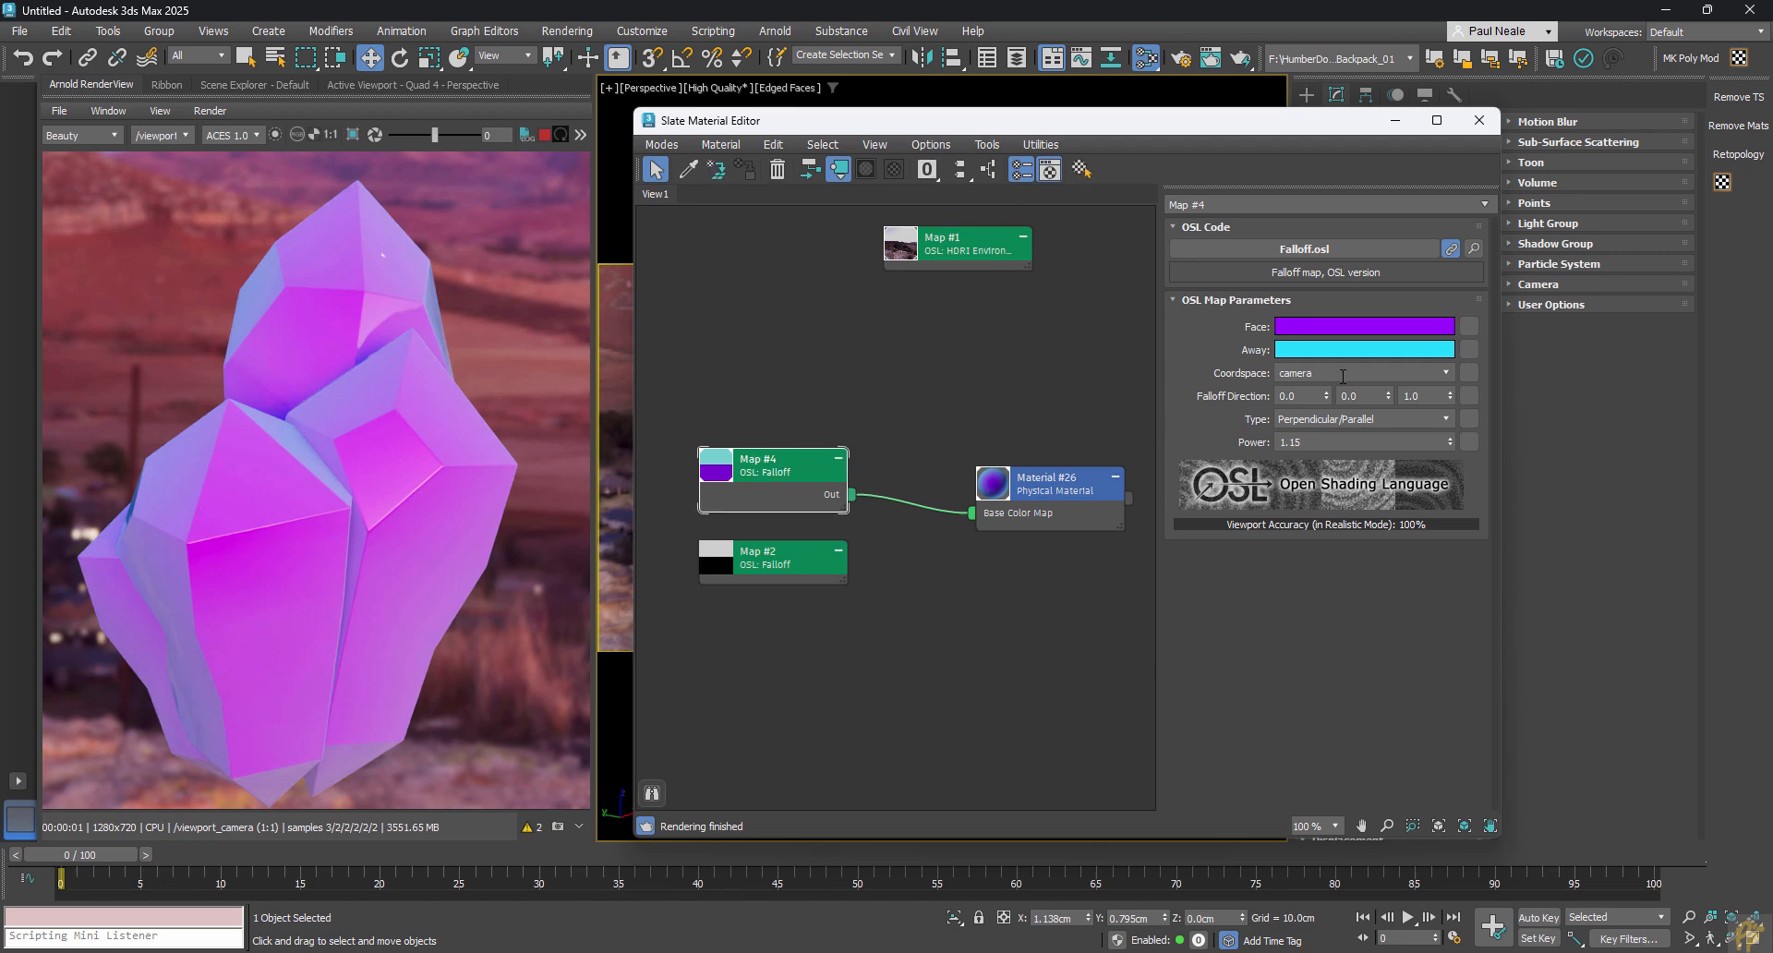
pyautogui.moveTo(1449, 445); pyautogui.dragTo(1444, 522)
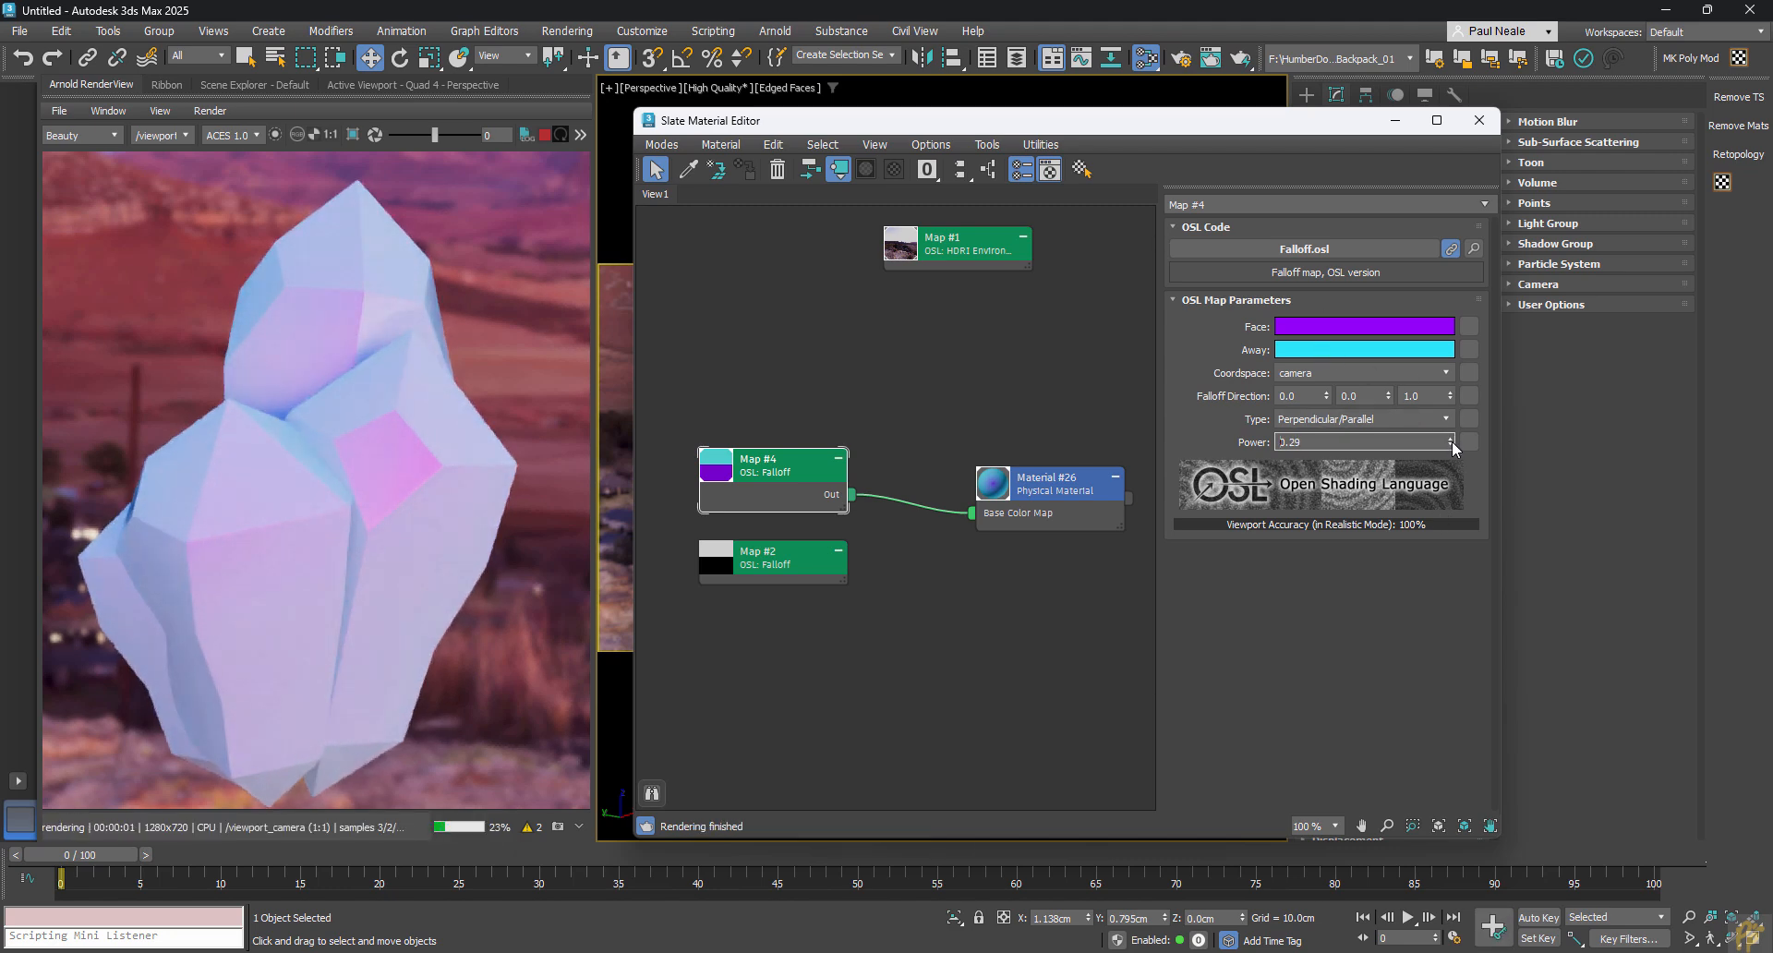
pyautogui.moveTo(1451, 441); pyautogui.dragTo(1452, 440)
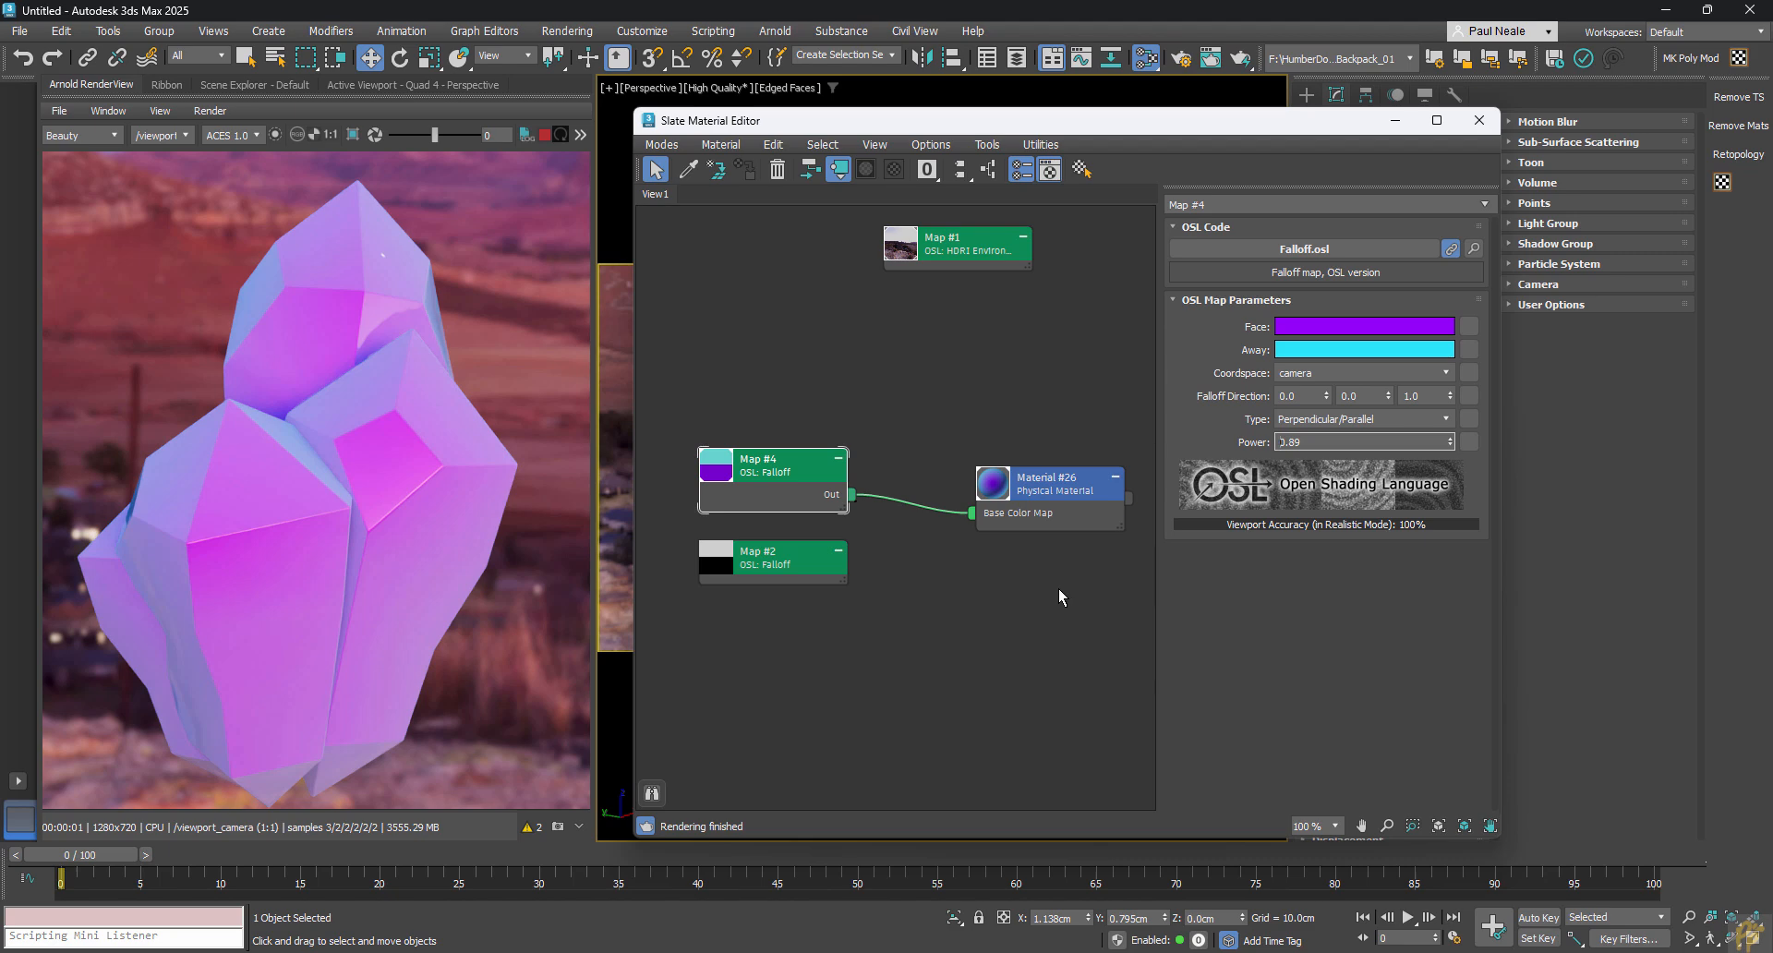
# Connect the Map #2 falloff to the material's Cutout (Opacity) Map and set its Power to 0.78.
pyautogui.click(791, 564)
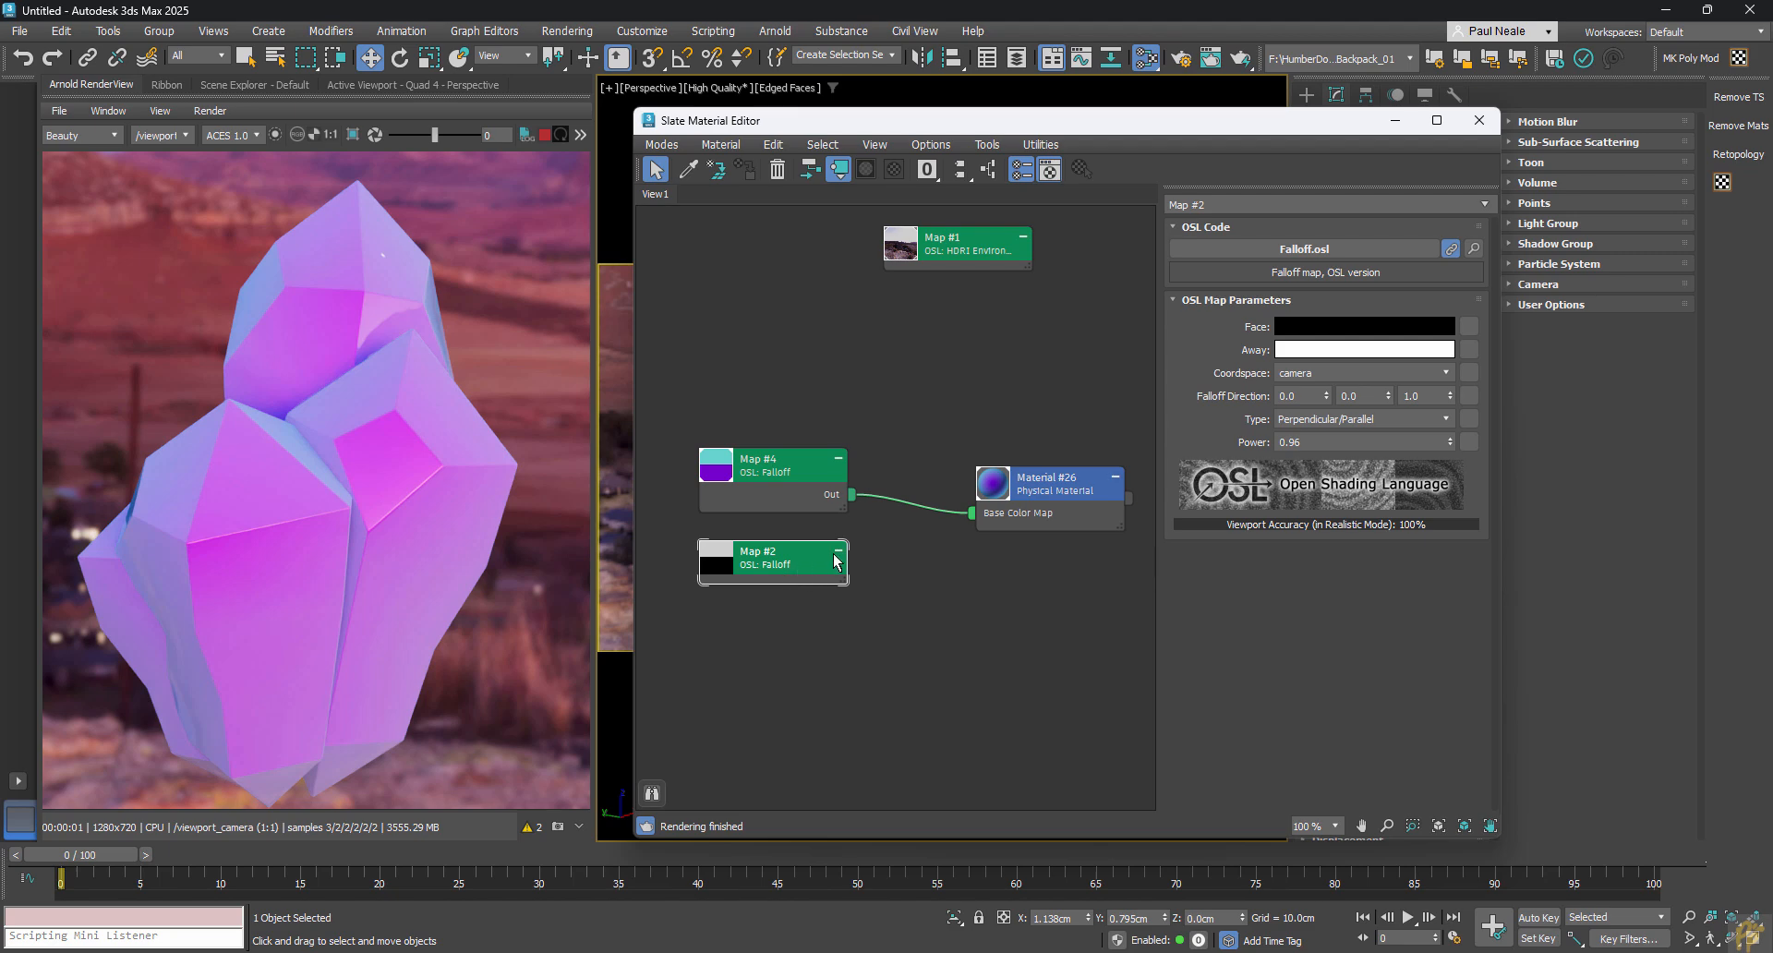
pyautogui.rightClick(818, 562)
pyautogui.click(849, 594)
pyautogui.click(1048, 499)
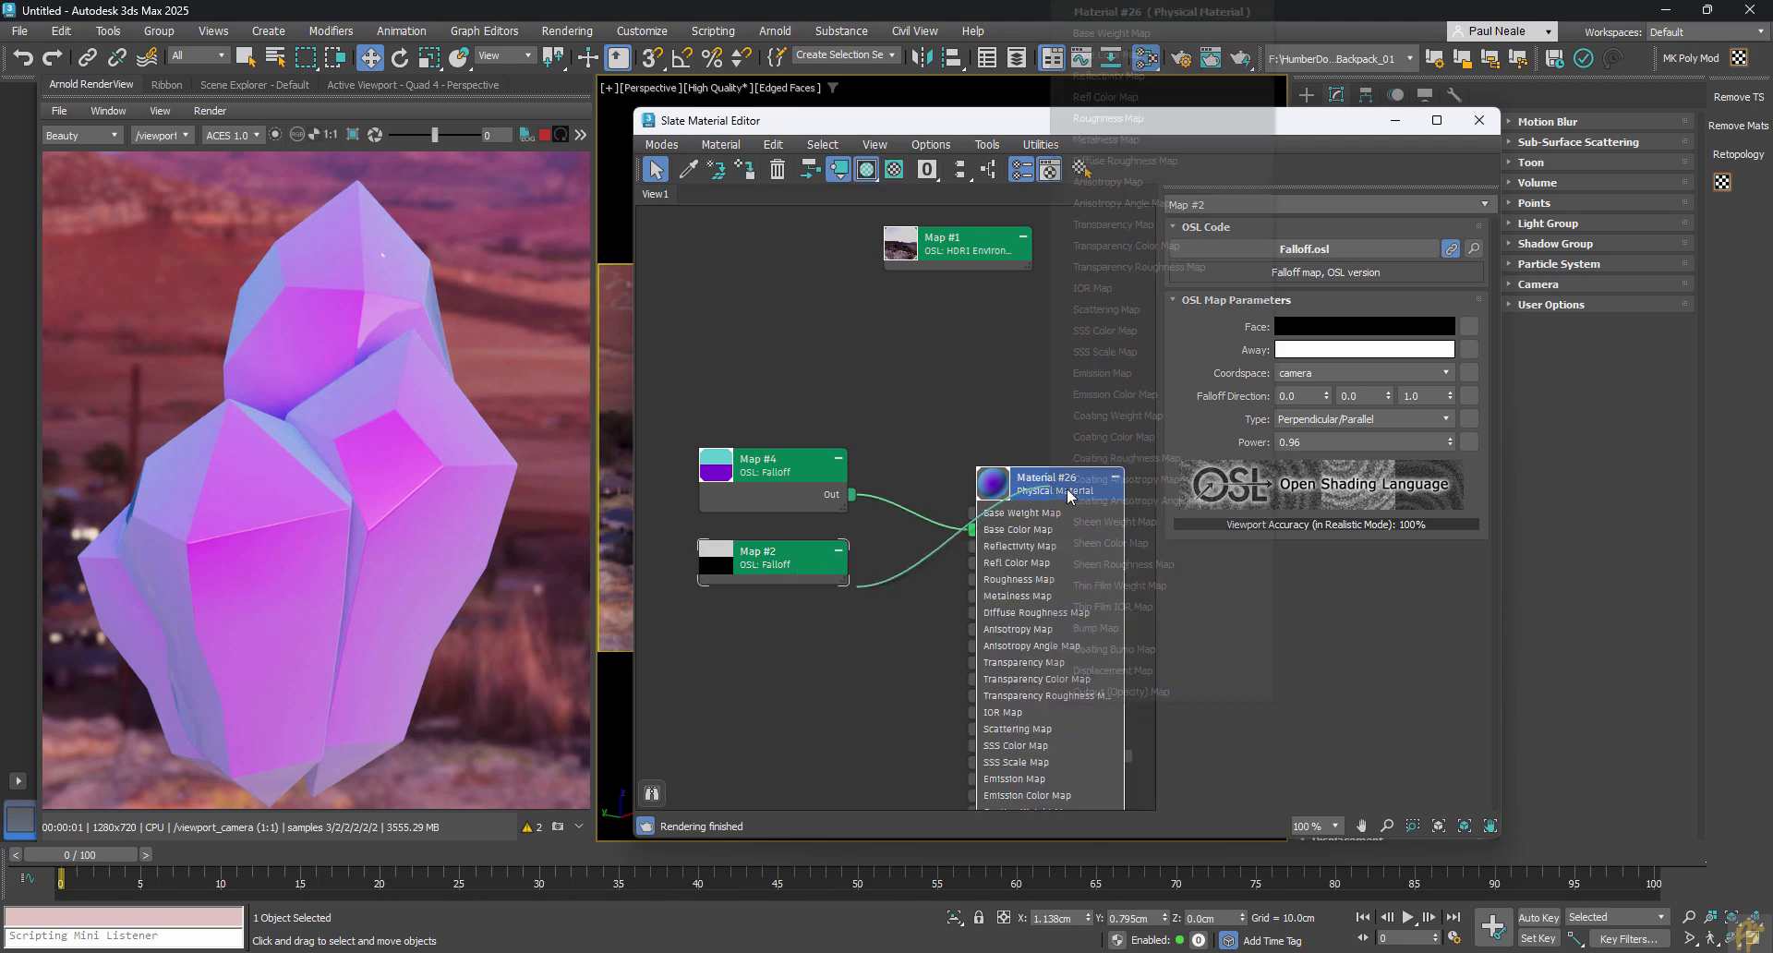
pyautogui.click(1097, 691)
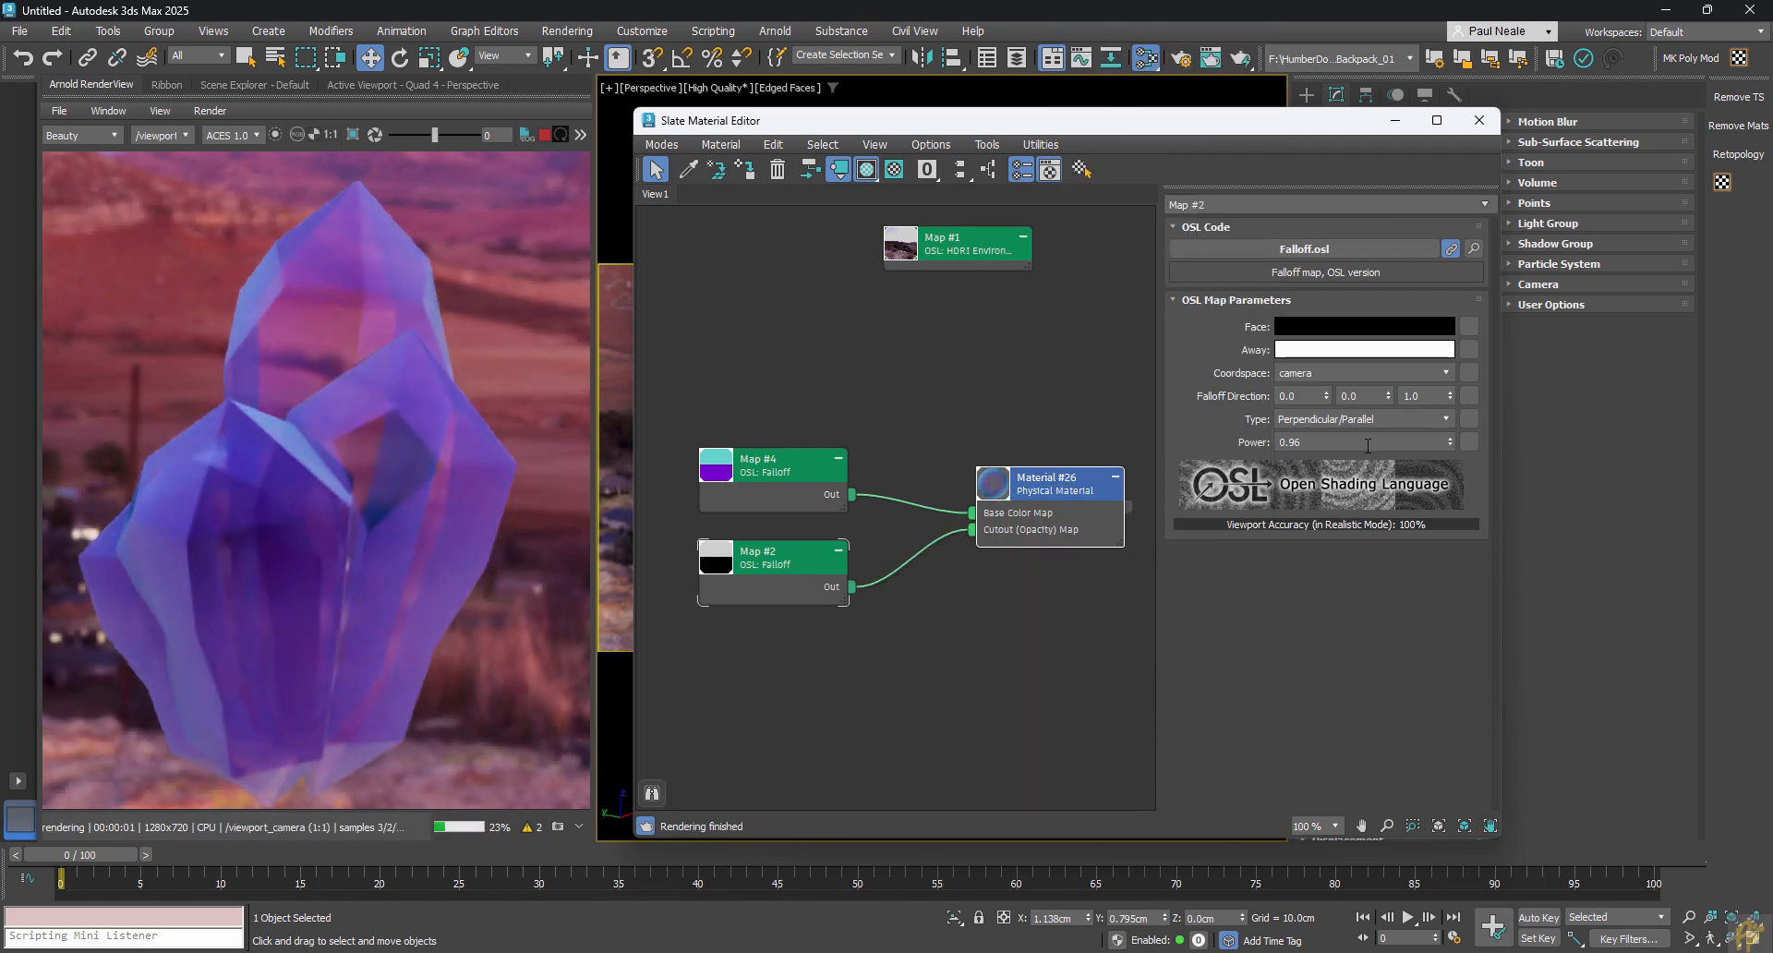
pyautogui.moveTo(1451, 442); pyautogui.dragTo(1450, 456)
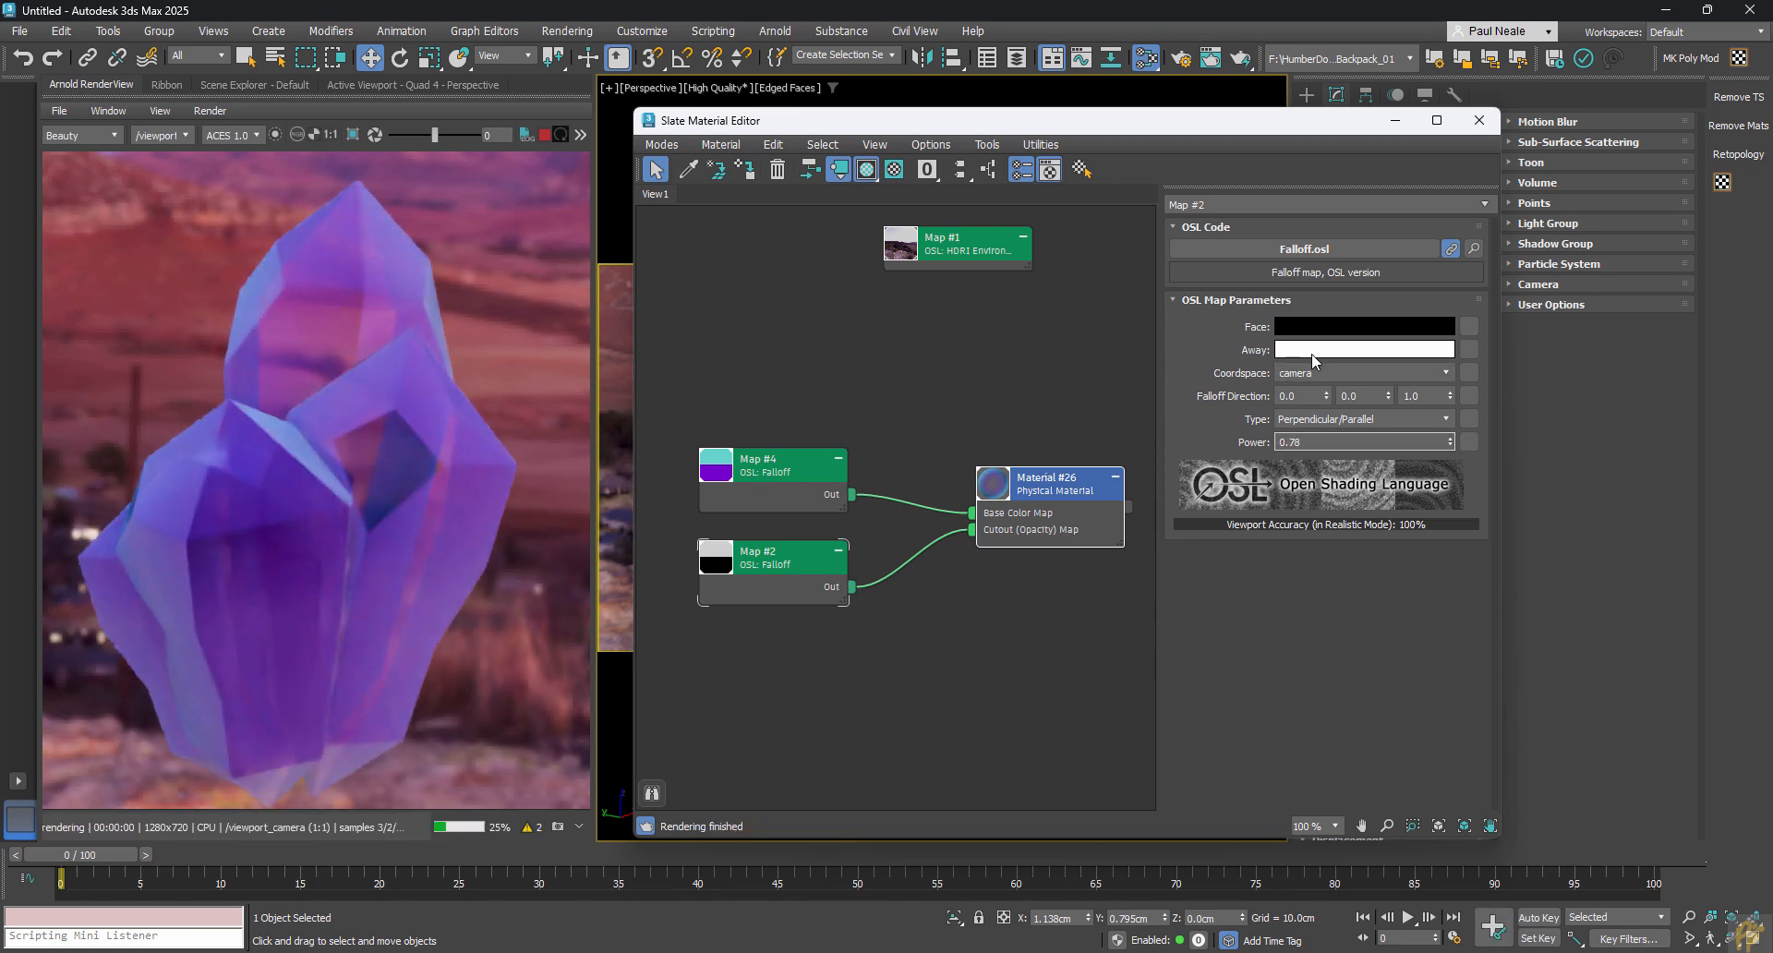
# Try a darker Away colour on the Map #2 falloff and return it to white.
pyautogui.click(1363, 349)
pyautogui.moveTo(1002, 268); pyautogui.dragTo(1002, 308)
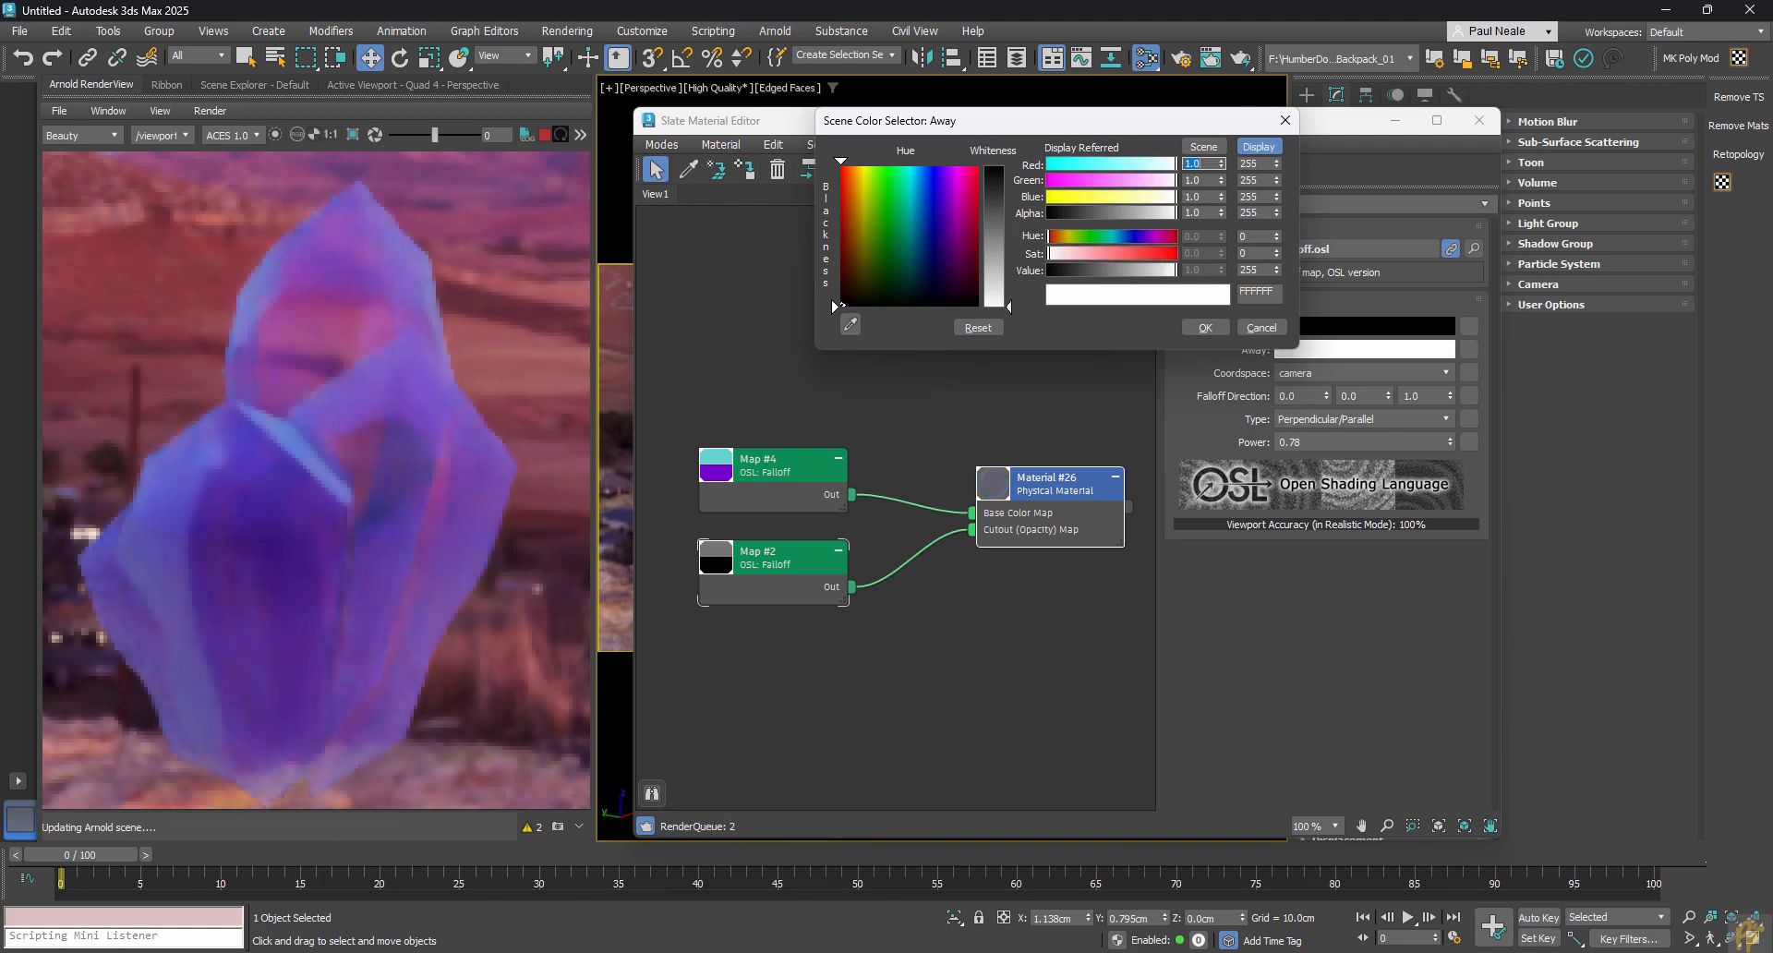
pyautogui.click(1378, 327)
pyautogui.moveTo(1009, 171)
pyautogui.mouseDown()
pyautogui.moveTo(1009, 211)
pyautogui.moveTo(1009, 167)
pyautogui.mouseUp()
pyautogui.click(1205, 328)
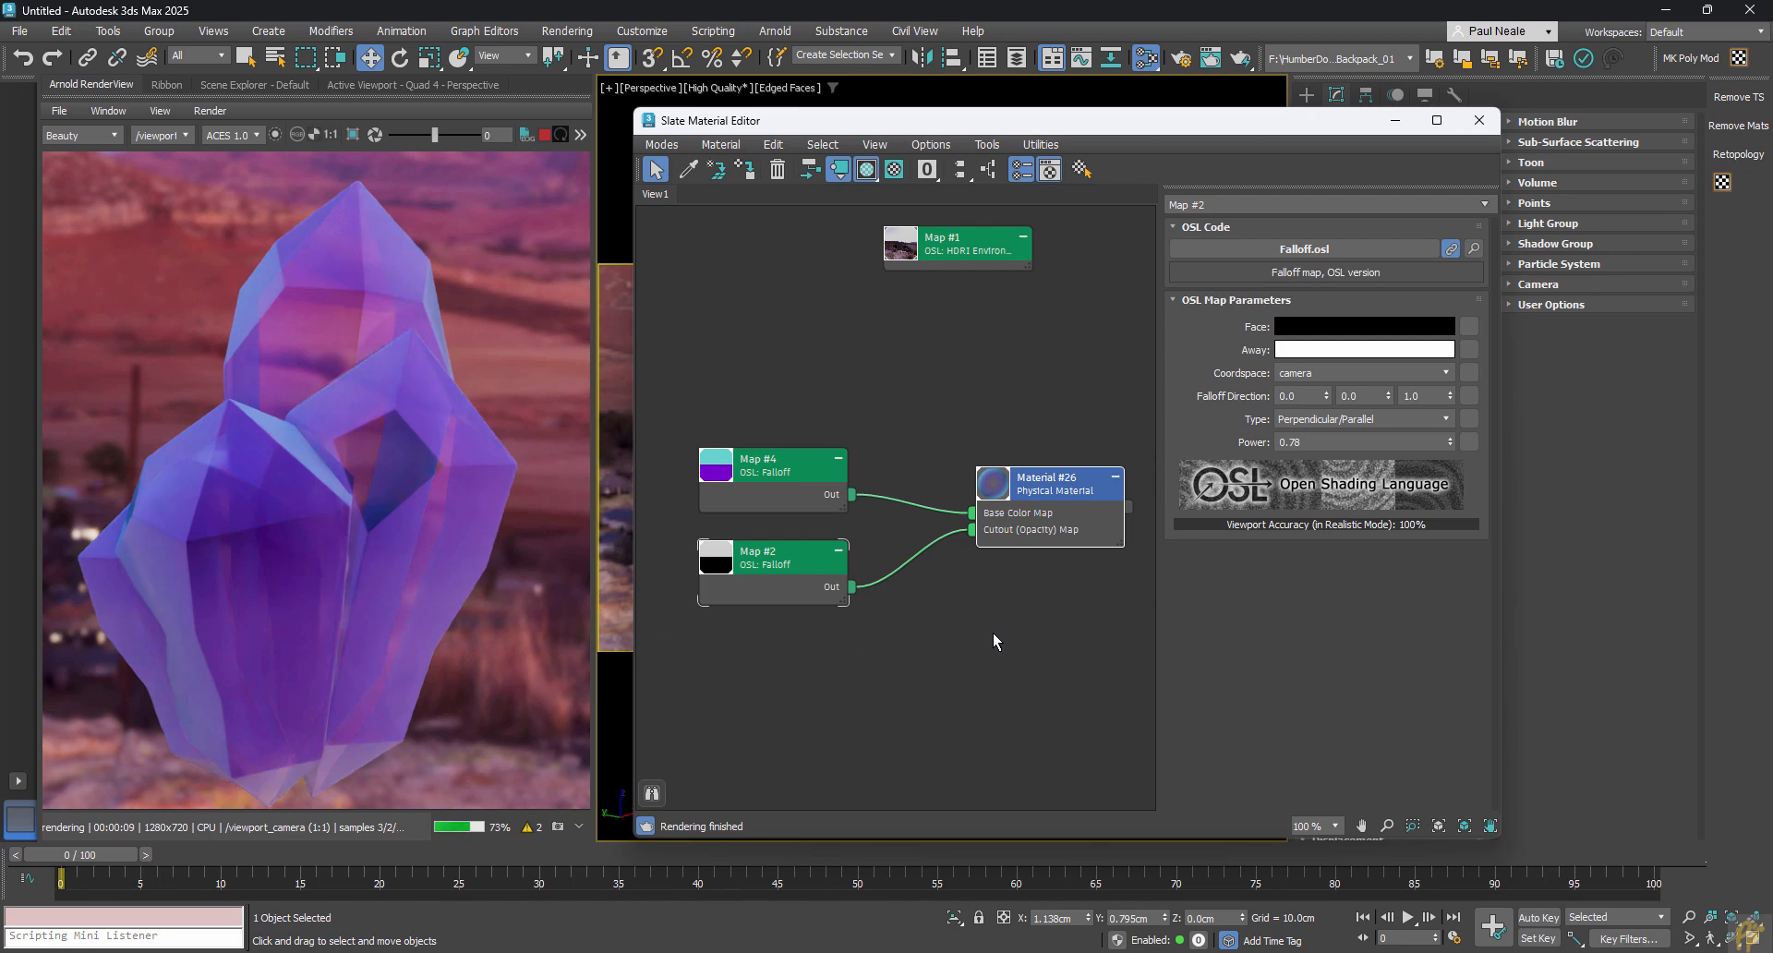
# Space the Map #4 and Map #2 falloff nodes further apart vertically and close the Slate Material Editor.
pyautogui.doubleClick(786, 472)
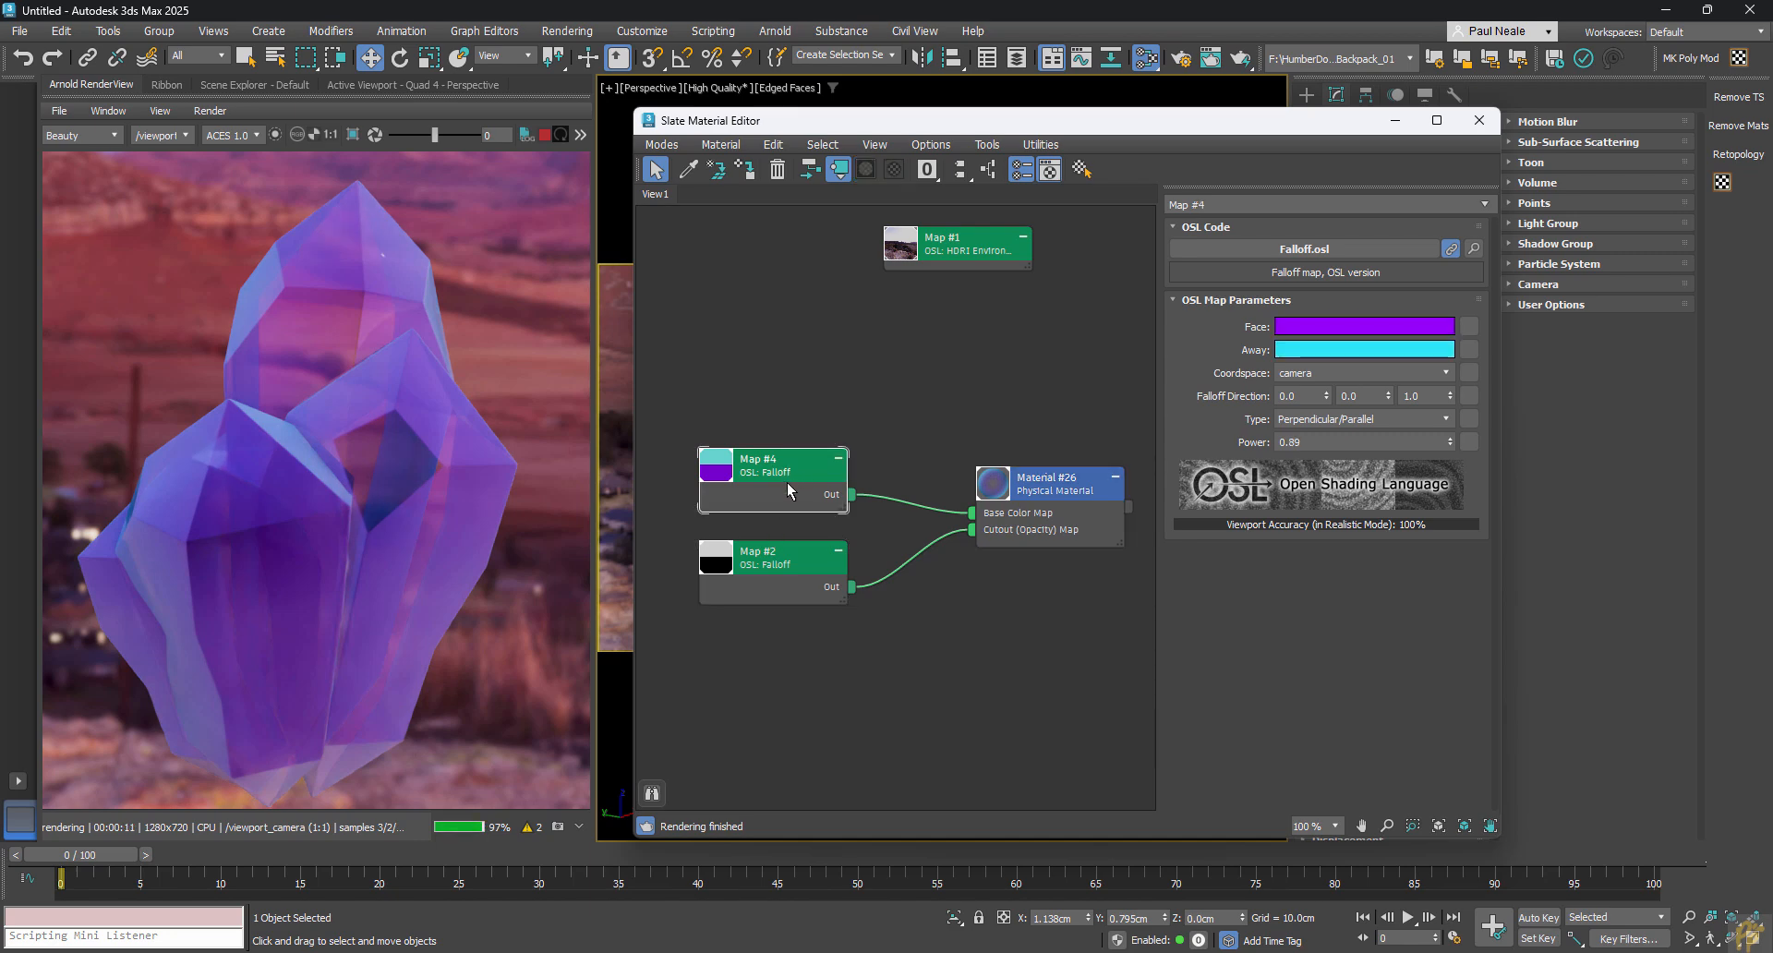
pyautogui.moveTo(785, 591); pyautogui.dragTo(784, 611)
pyautogui.moveTo(792, 473); pyautogui.dragTo(793, 454)
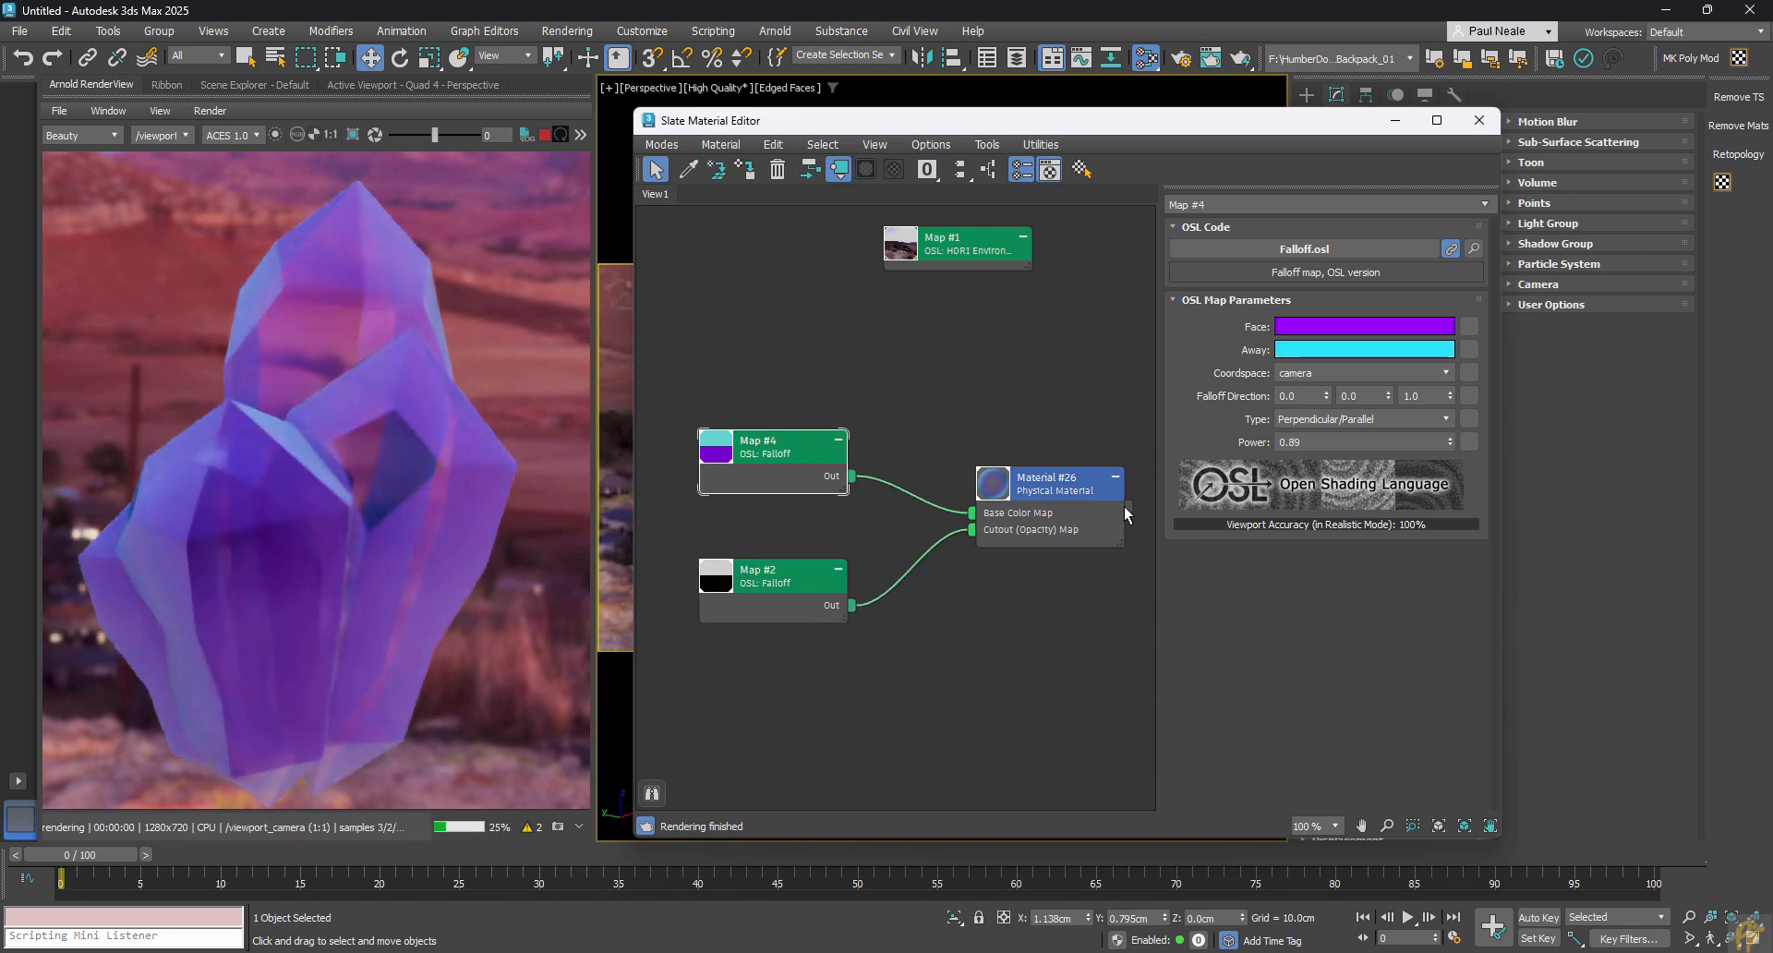
pyautogui.click(1027, 651)
pyautogui.press('m')
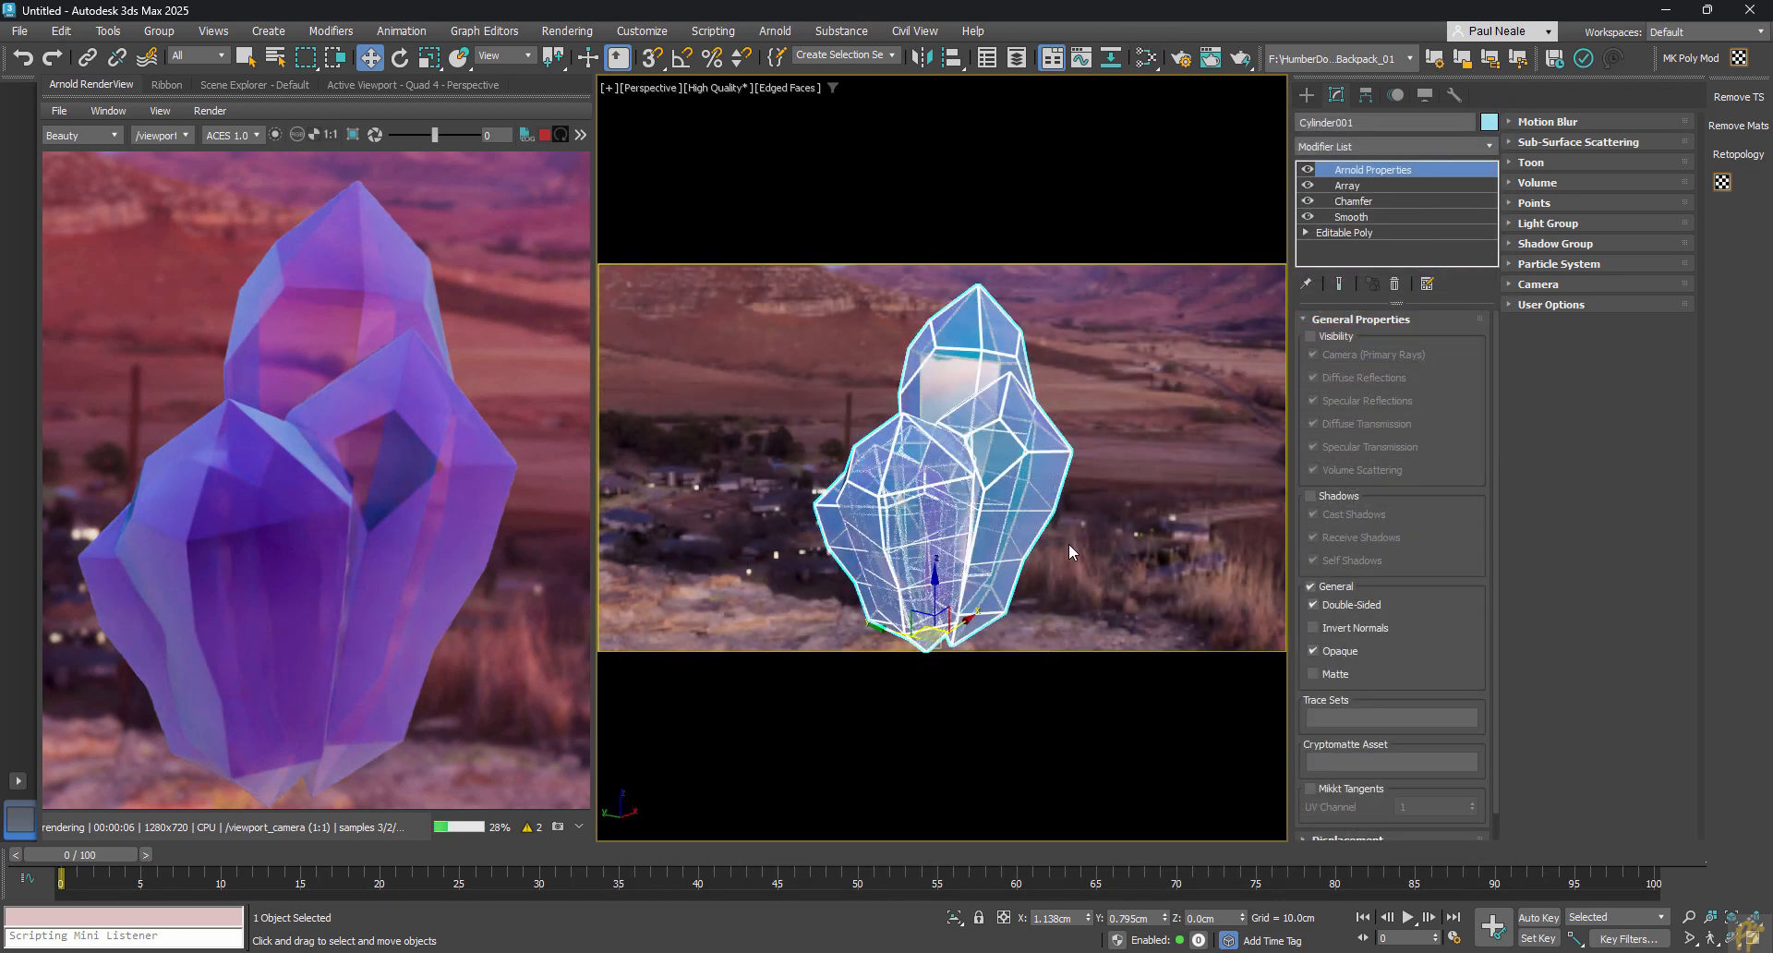
# Examine the crystal cluster's transparency and falloff colours from several angles around it in the perspective viewport and Arnold render.
pyautogui.keyDown('alt'); pyautogui.moveTo(993, 421); pyautogui.dragTo(951, 447, button='middle'); pyautogui.keyUp('alt')
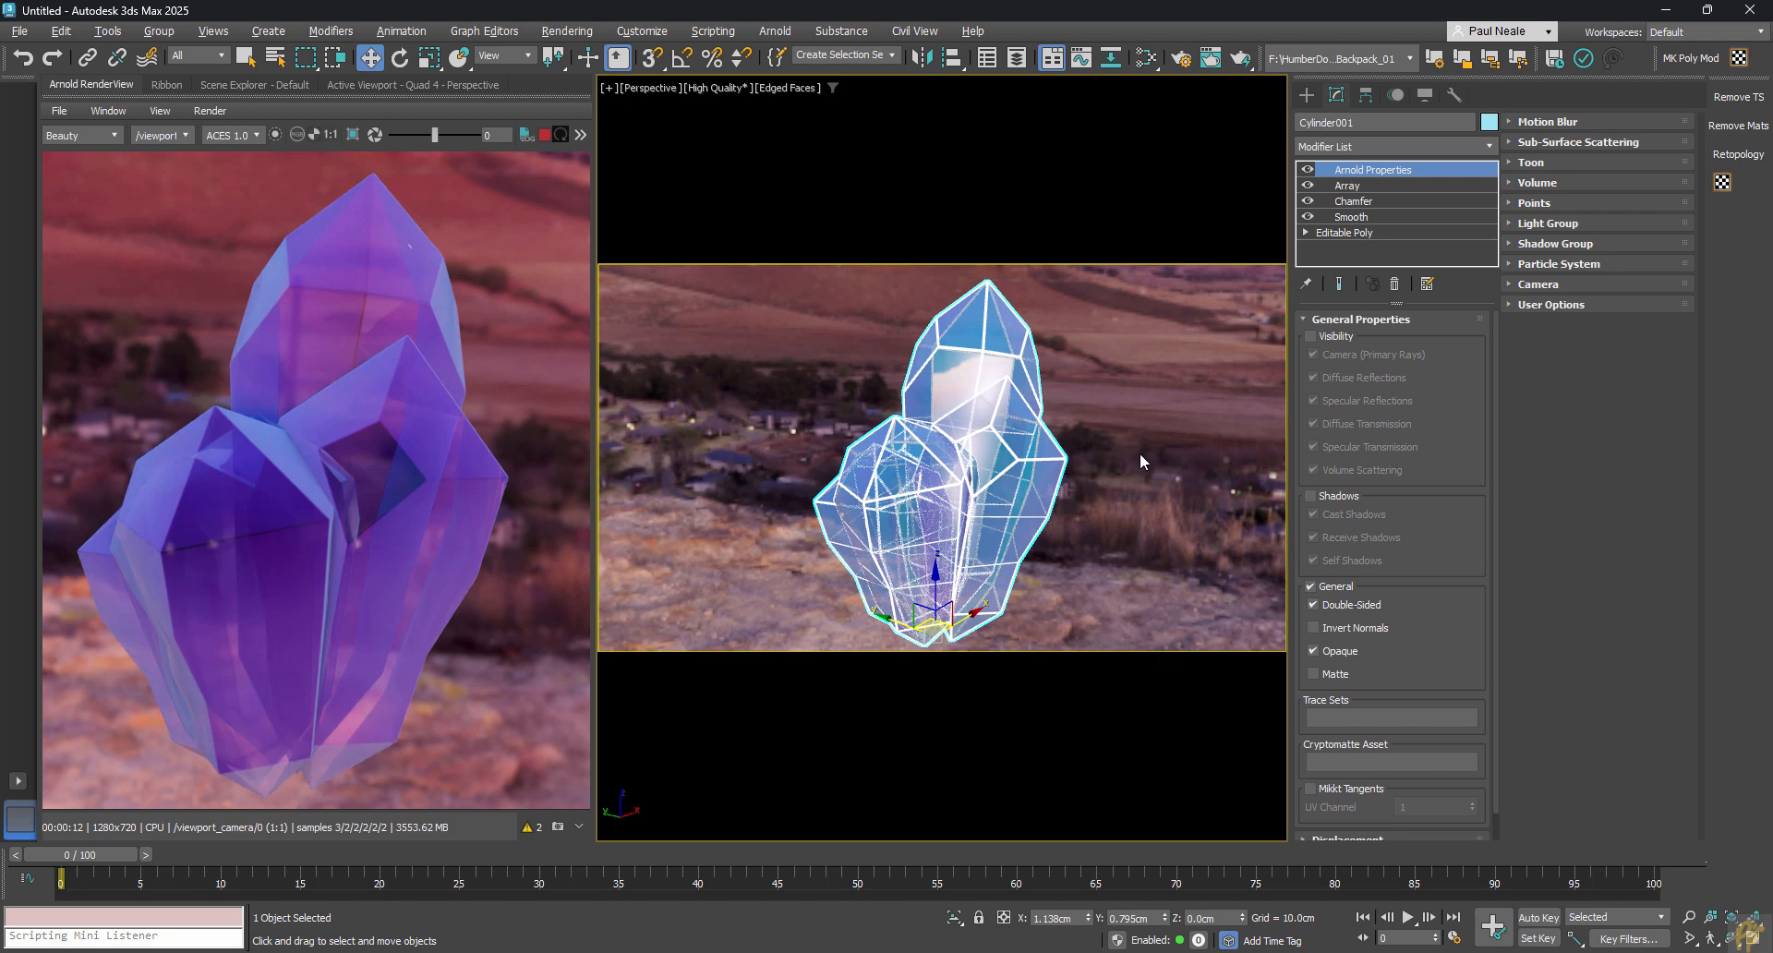
pyautogui.keyDown('alt'); pyautogui.moveTo(1140, 452); pyautogui.dragTo(889, 473, button='middle'); pyautogui.keyUp('alt')
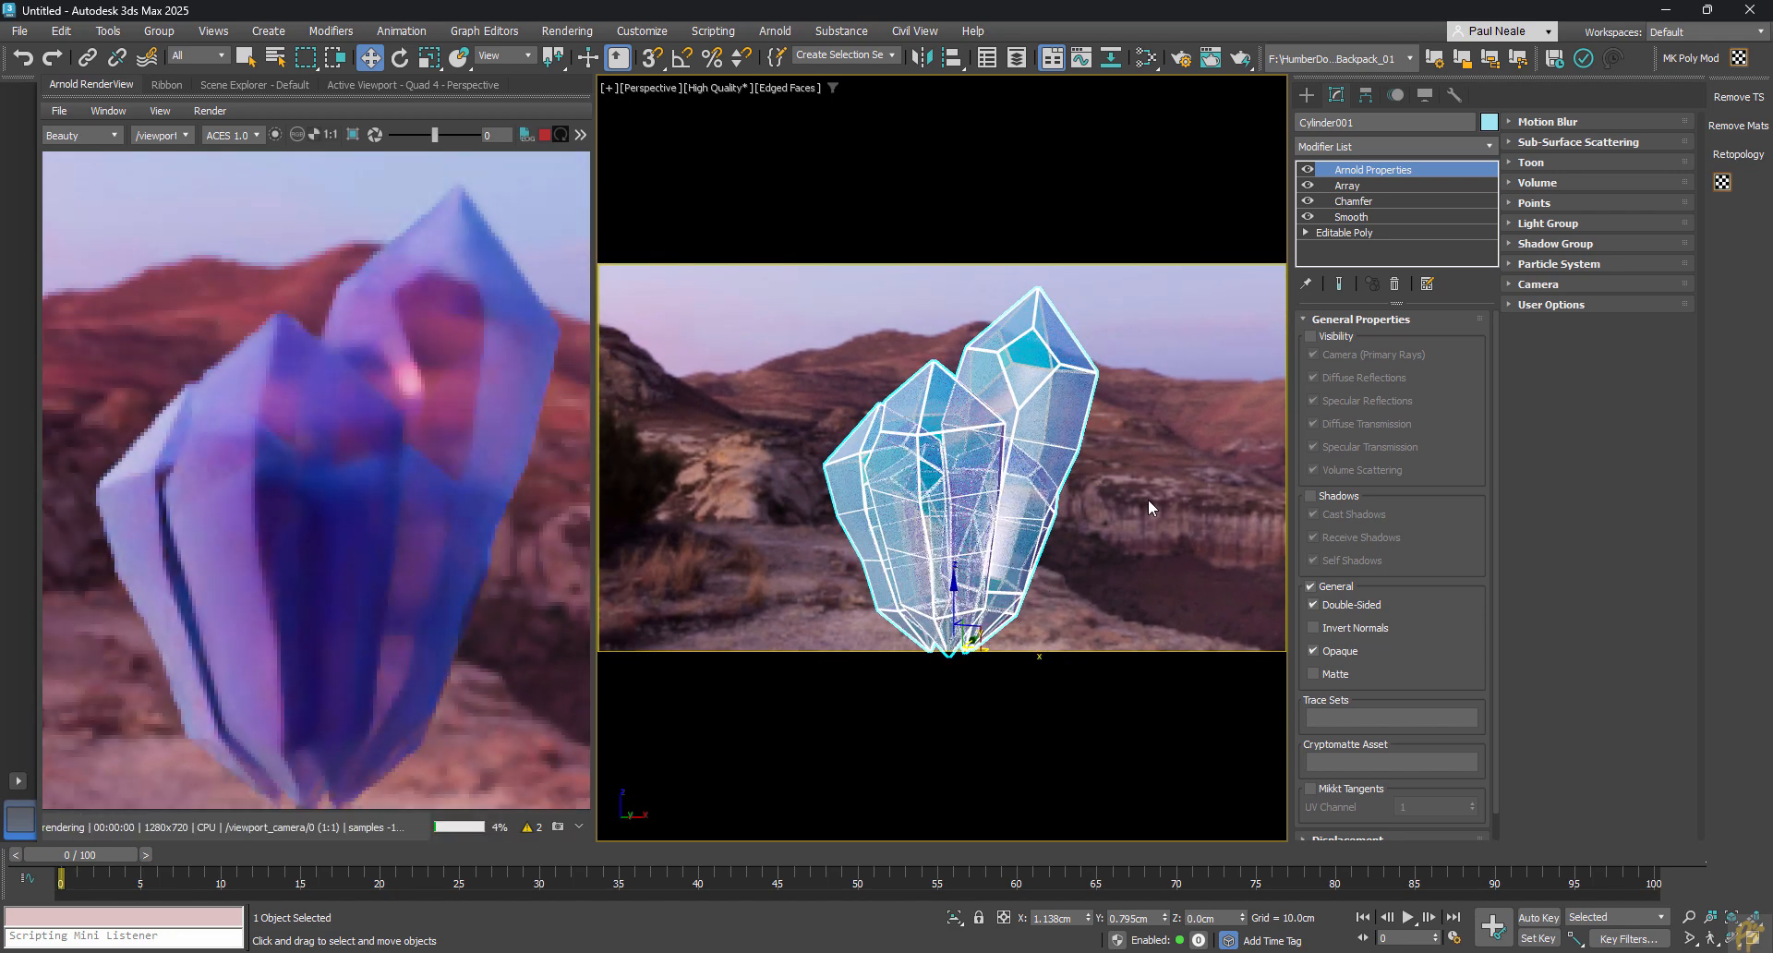
pyautogui.keyDown('alt'); pyautogui.moveTo(995, 523); pyautogui.dragTo(960, 471, button='middle'); pyautogui.keyUp('alt')
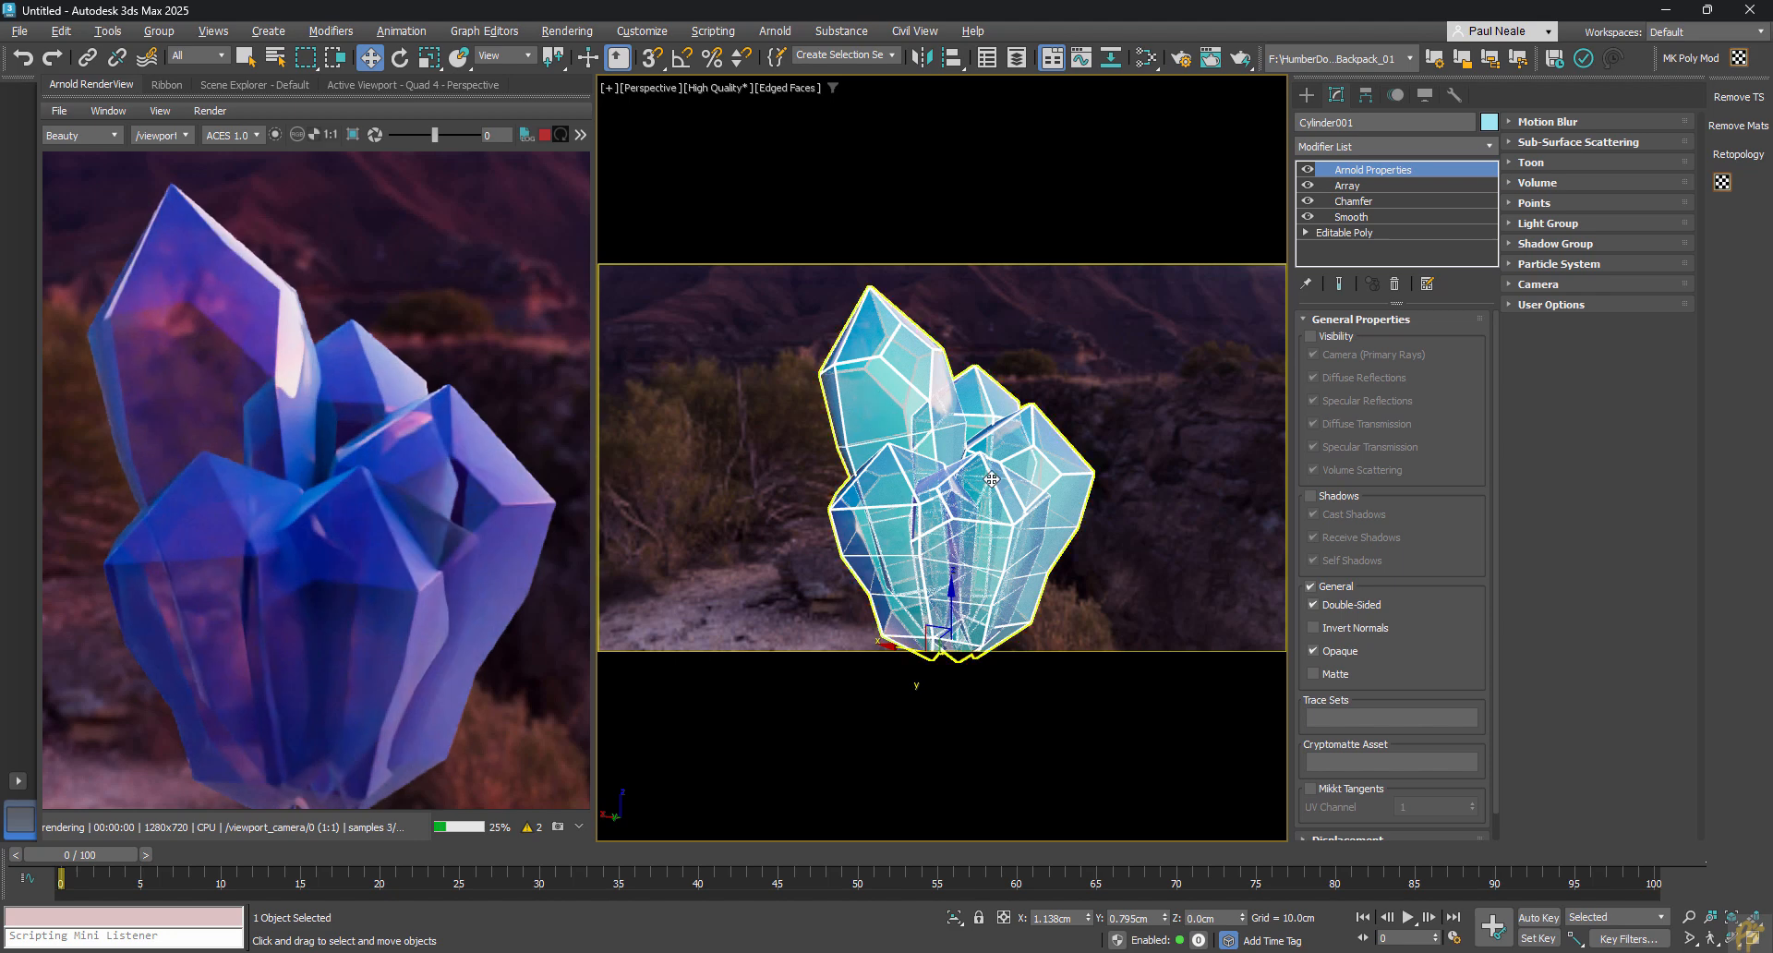
pyautogui.keyDown('alt'); pyautogui.moveTo(851, 419); pyautogui.dragTo(895, 407, button='middle'); pyautogui.keyUp('alt')
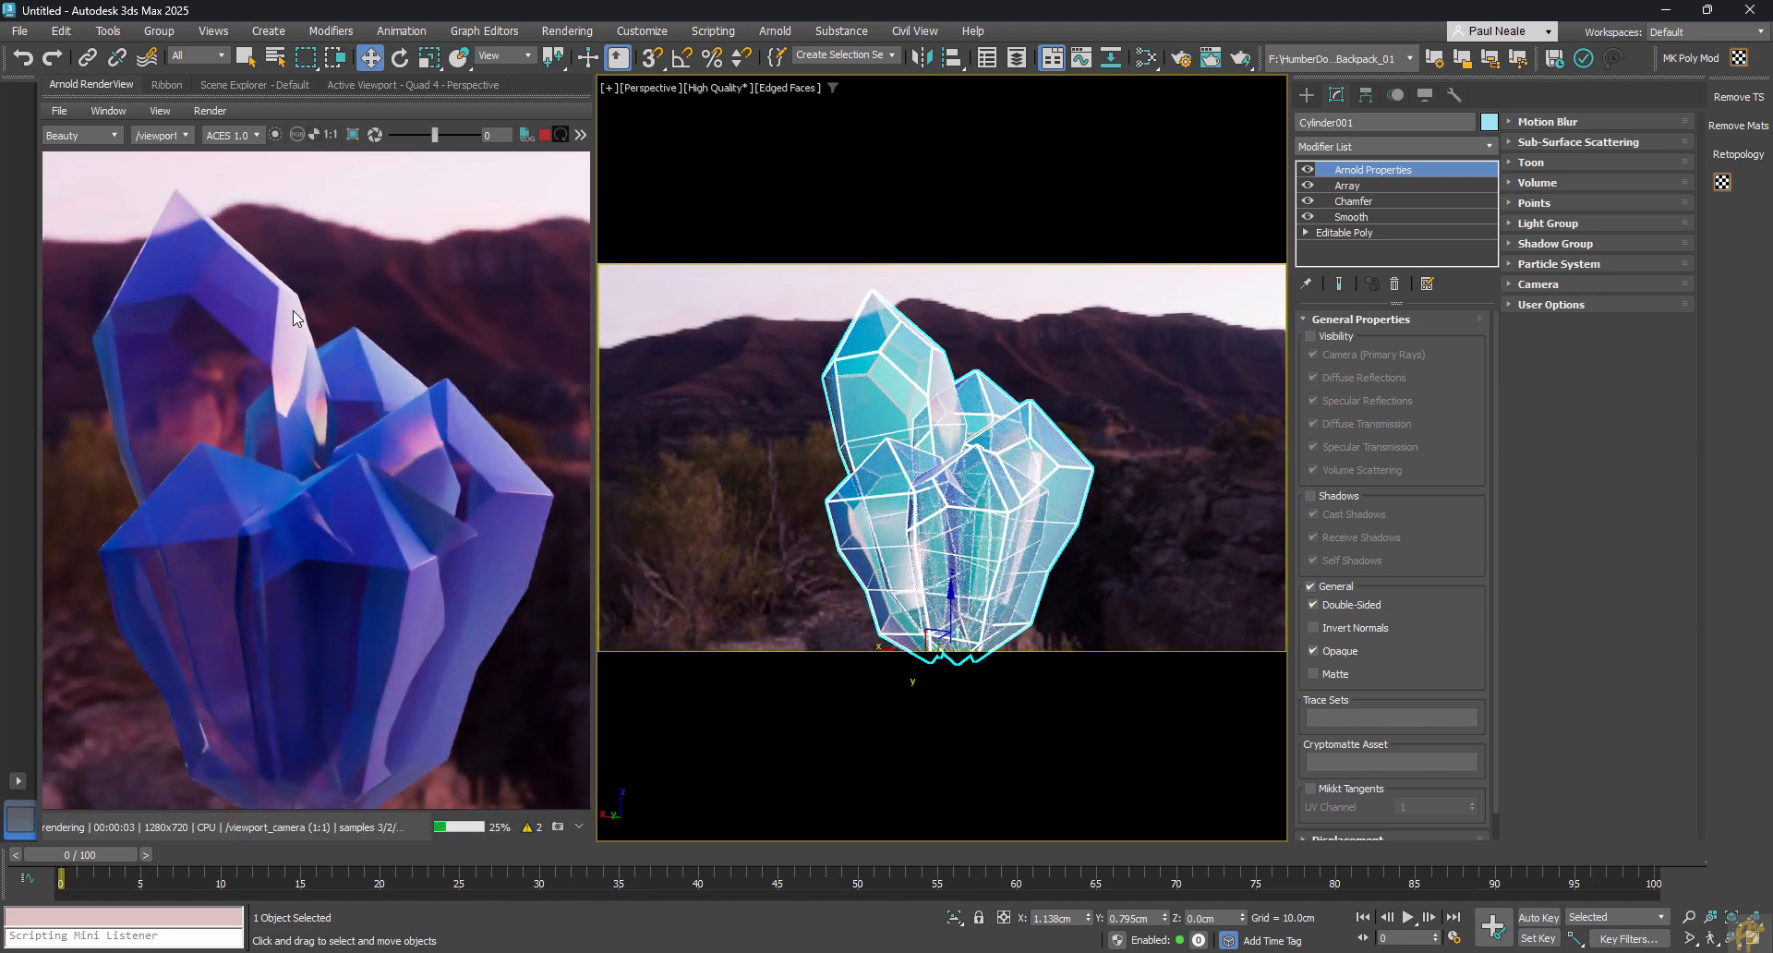
pyautogui.keyDown('alt'); pyautogui.moveTo(904, 517); pyautogui.dragTo(1027, 530, button='middle'); pyautogui.keyUp('alt')
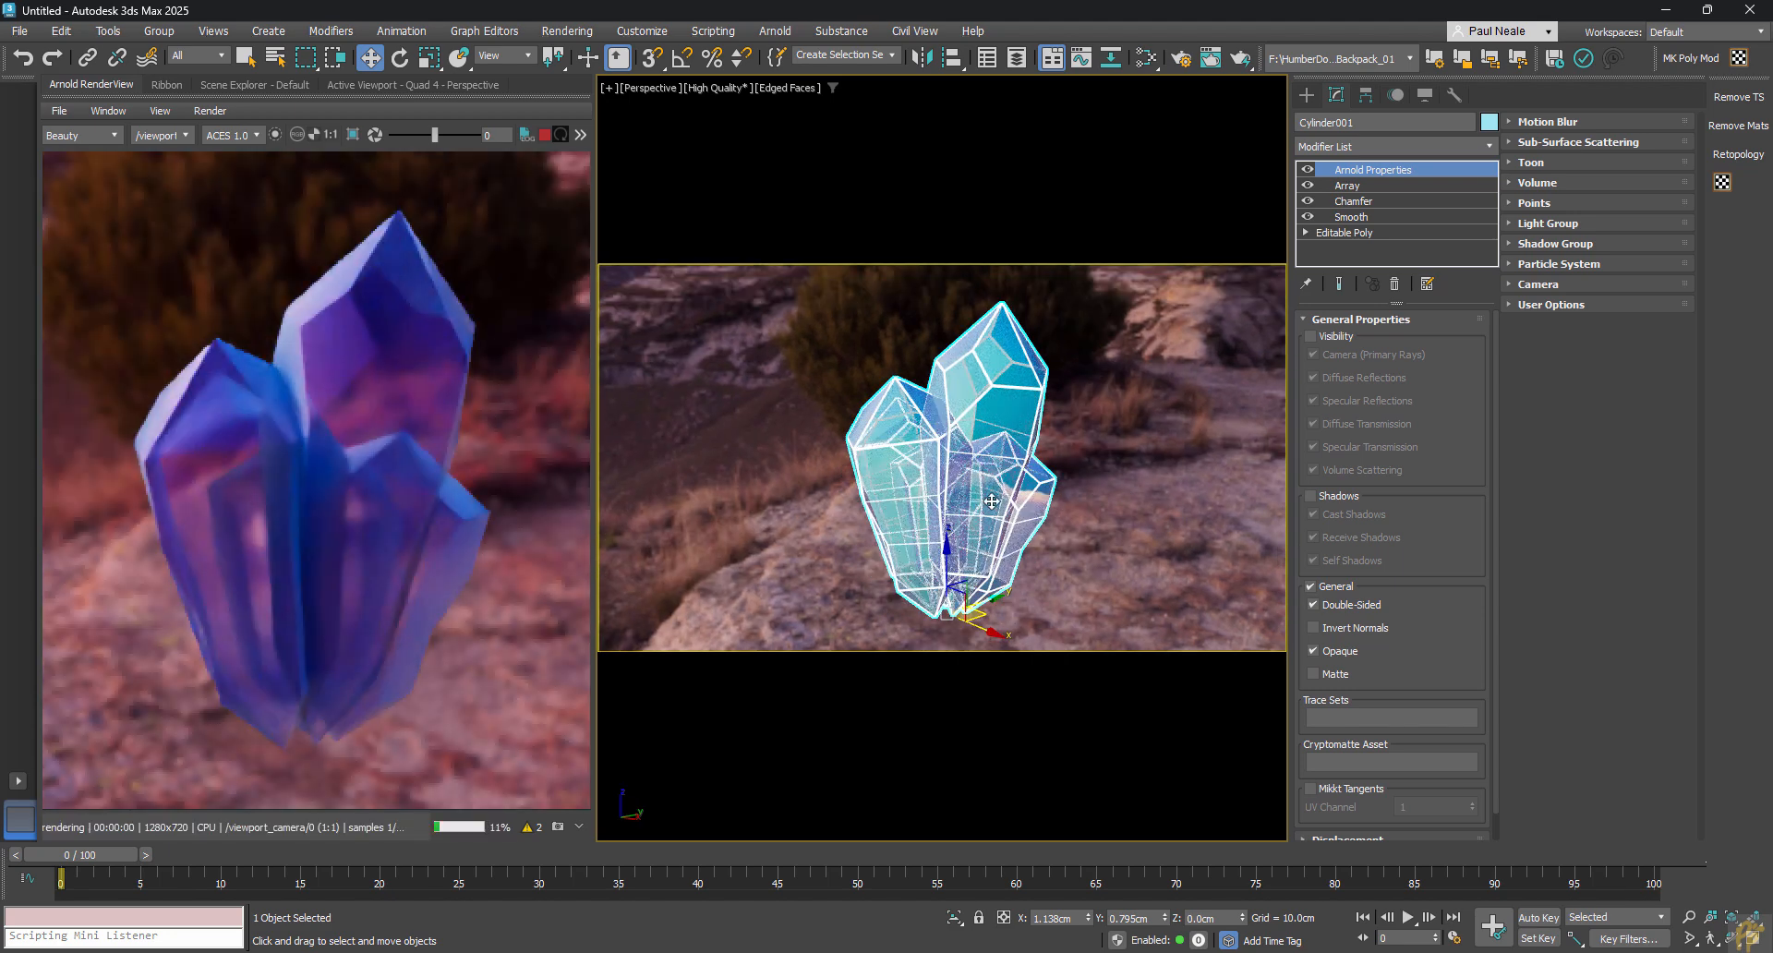